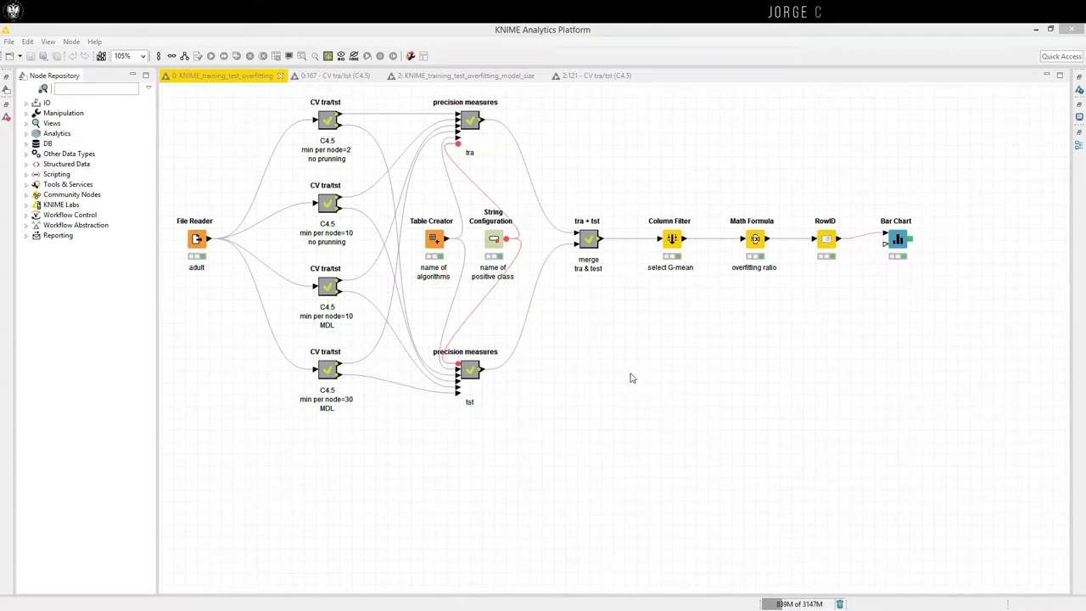
# Review the overfitting ratio output table, then switch to the KNIME_training_test_overfitting_model_size workflow.
pyautogui.doubleClick(323, 121)
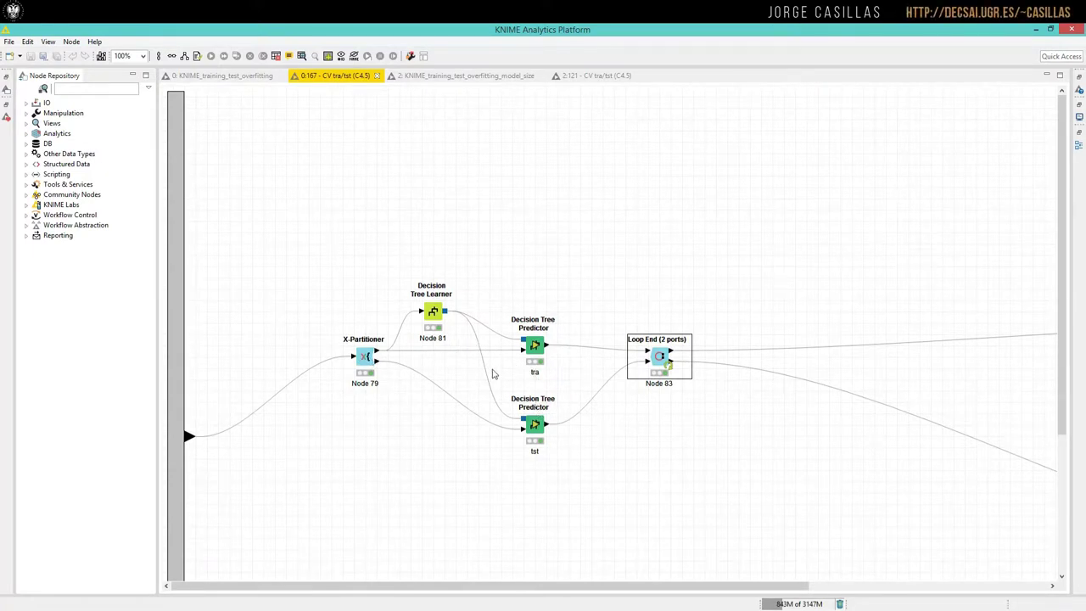
pyautogui.click(250, 83)
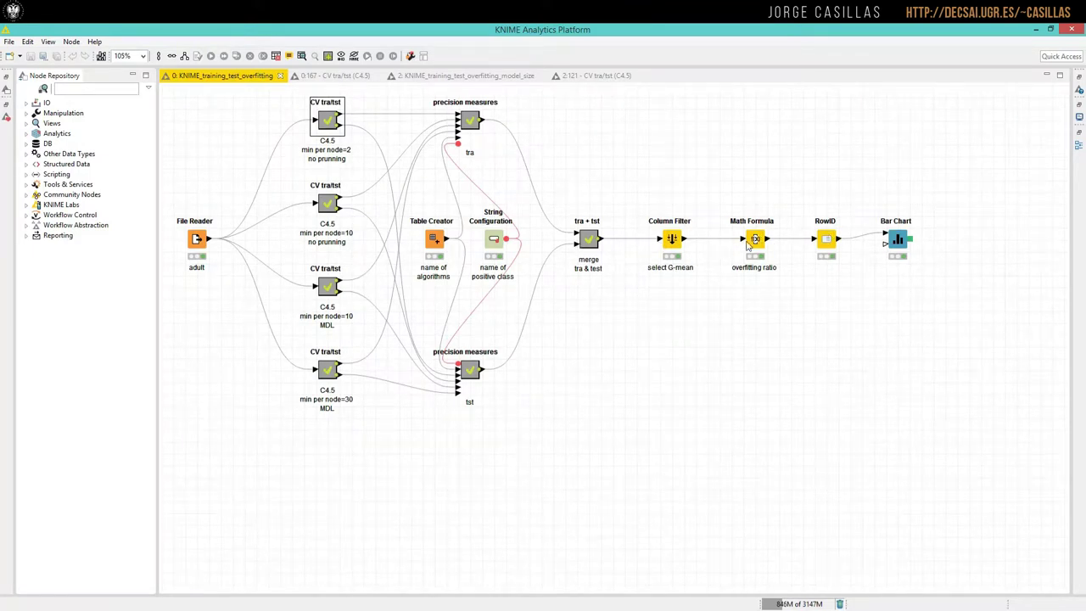
pyautogui.rightClick(752, 244)
pyautogui.click(786, 501)
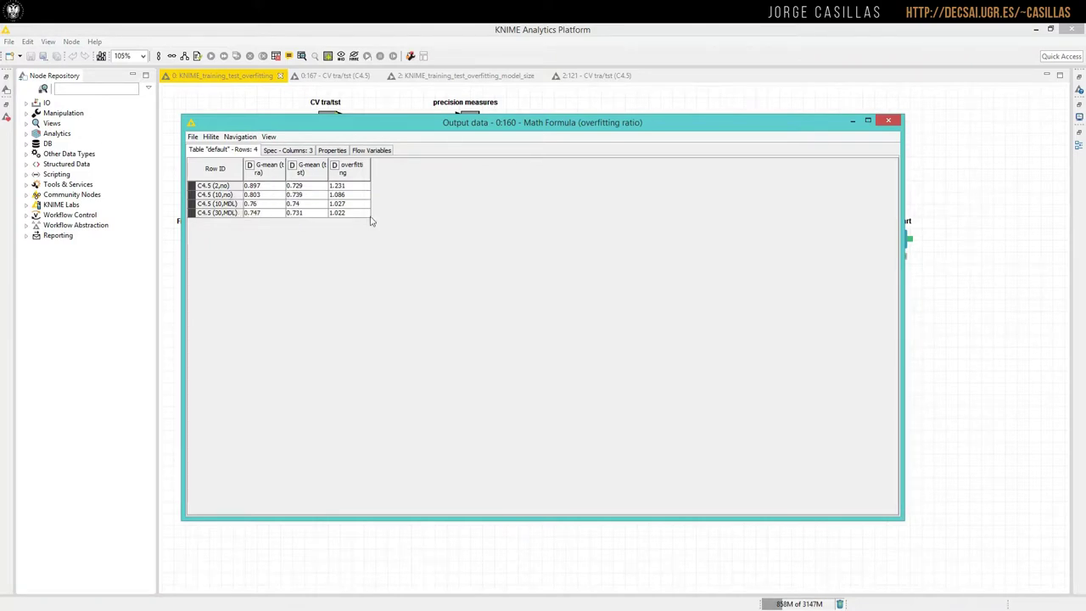
pyautogui.click(890, 121)
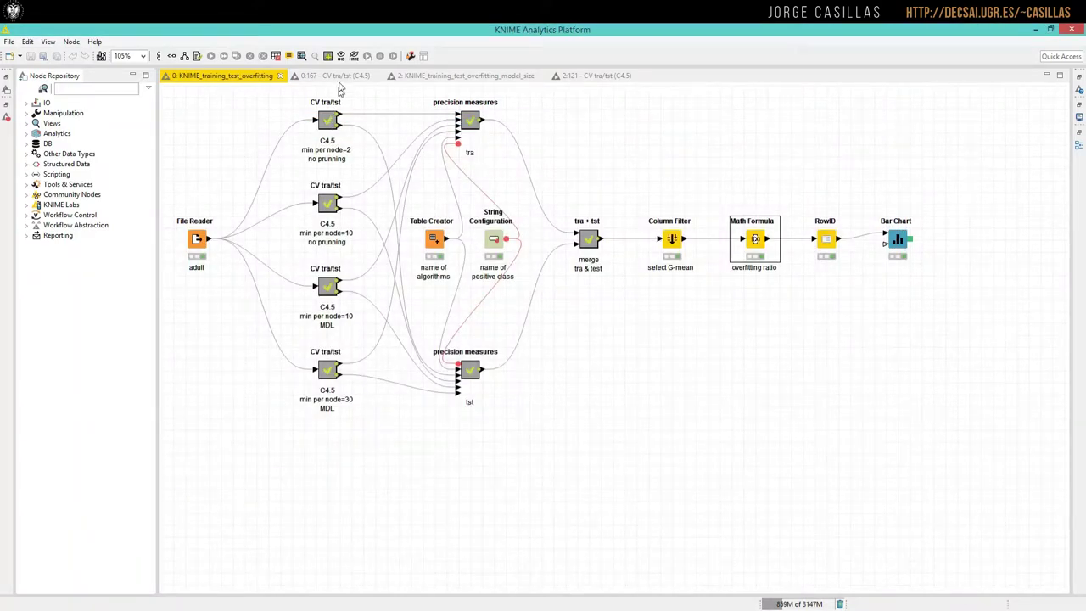
pyautogui.click(336, 75)
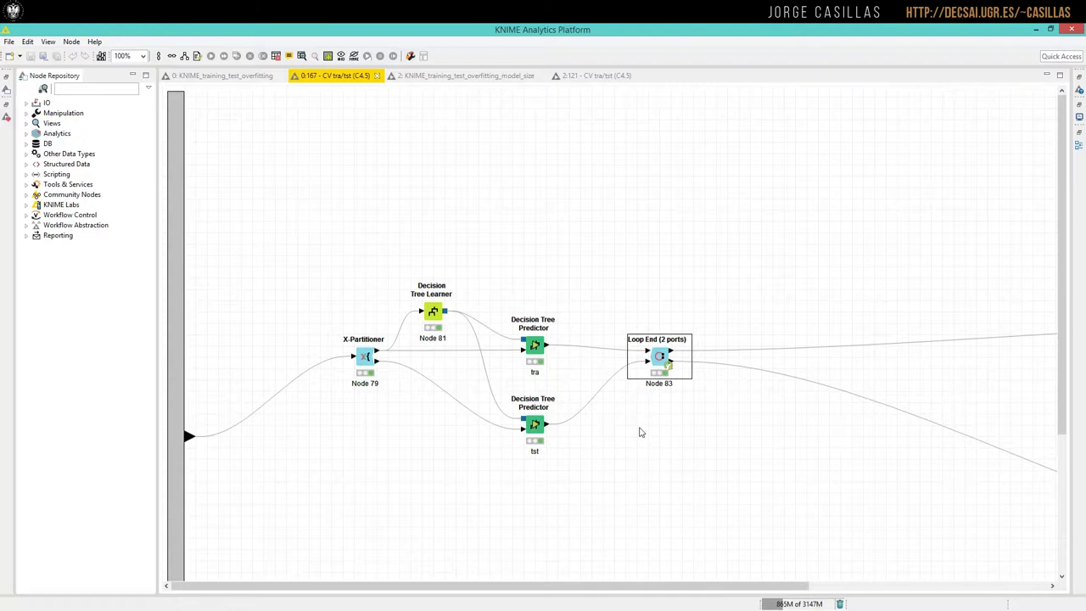
pyautogui.click(459, 75)
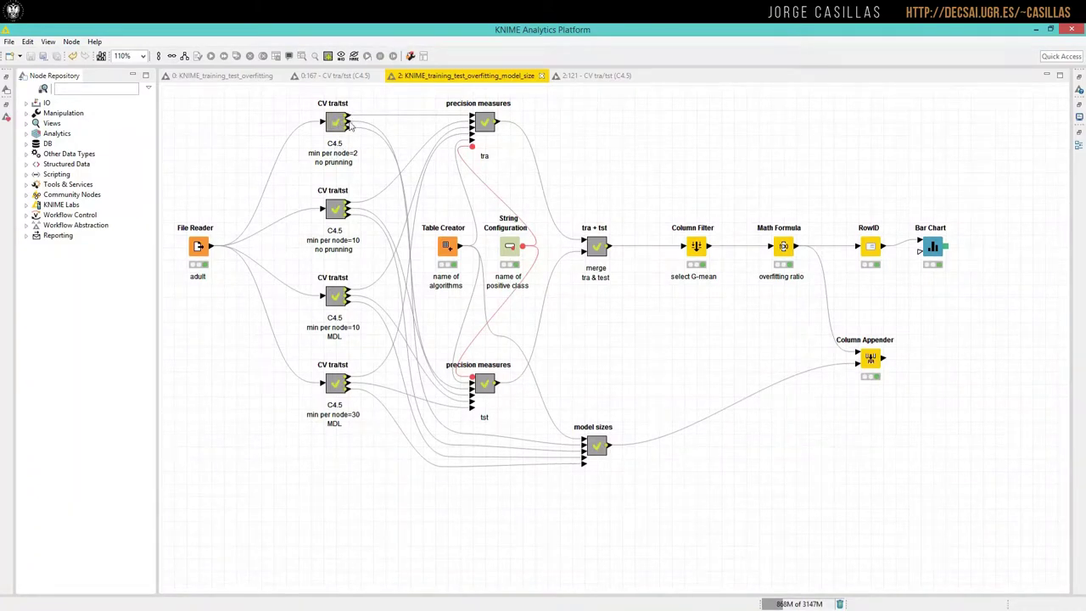
# Open the top CV tra/tst (C4.5) metanode of the model-size workflow in its own tab.
pyautogui.click(351, 121)
pyautogui.click(377, 119)
pyautogui.doubleClick(336, 123)
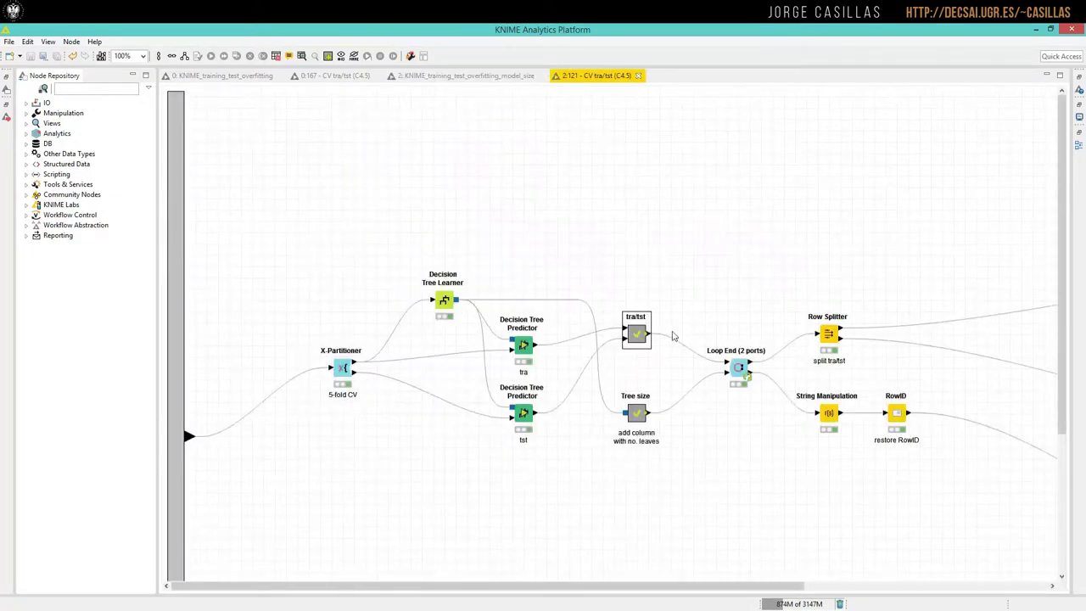
pyautogui.click(717, 454)
# Check that the two Constant Value Column nodes (Node 20, Node 21) assign 'tra' and 'tst', leaving them unchanged.
pyautogui.doubleClick(636, 332)
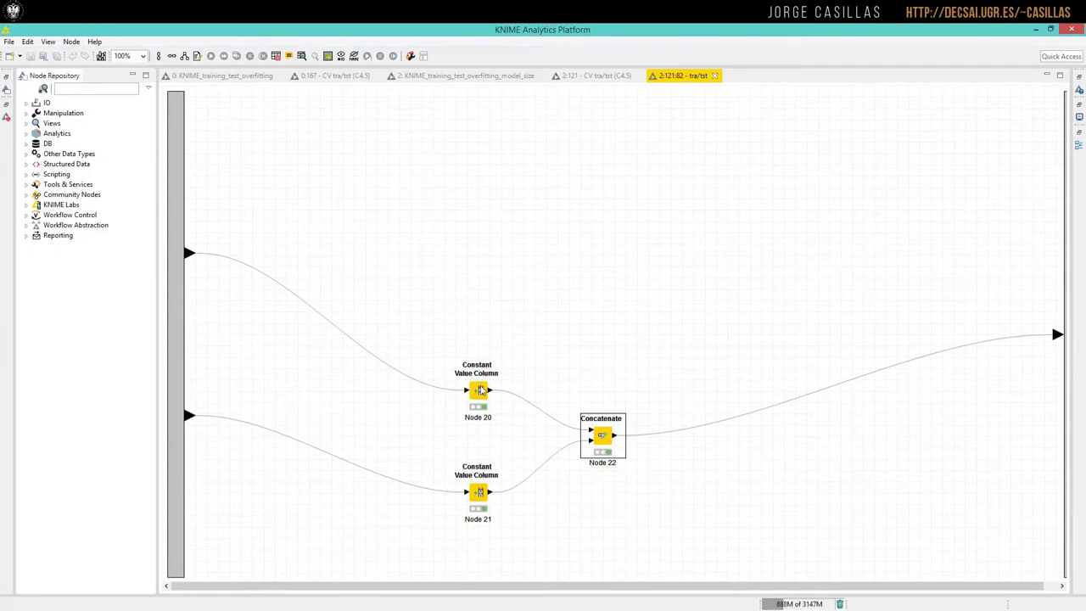
pyautogui.doubleClick(481, 390)
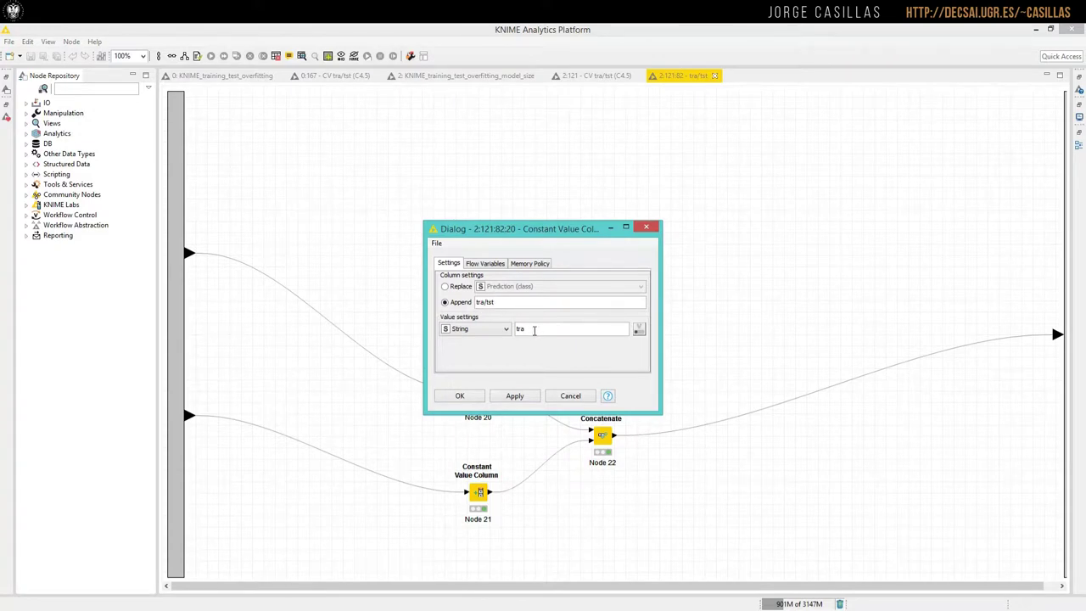
pyautogui.moveTo(534, 330); pyautogui.dragTo(492, 330)
pyautogui.click(570, 396)
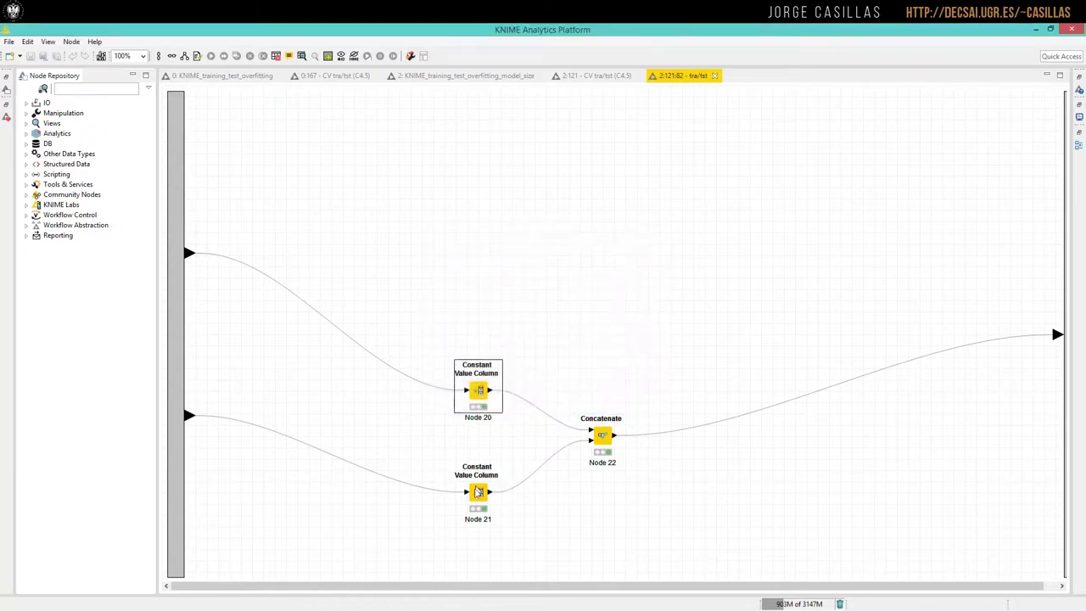
pyautogui.doubleClick(479, 497)
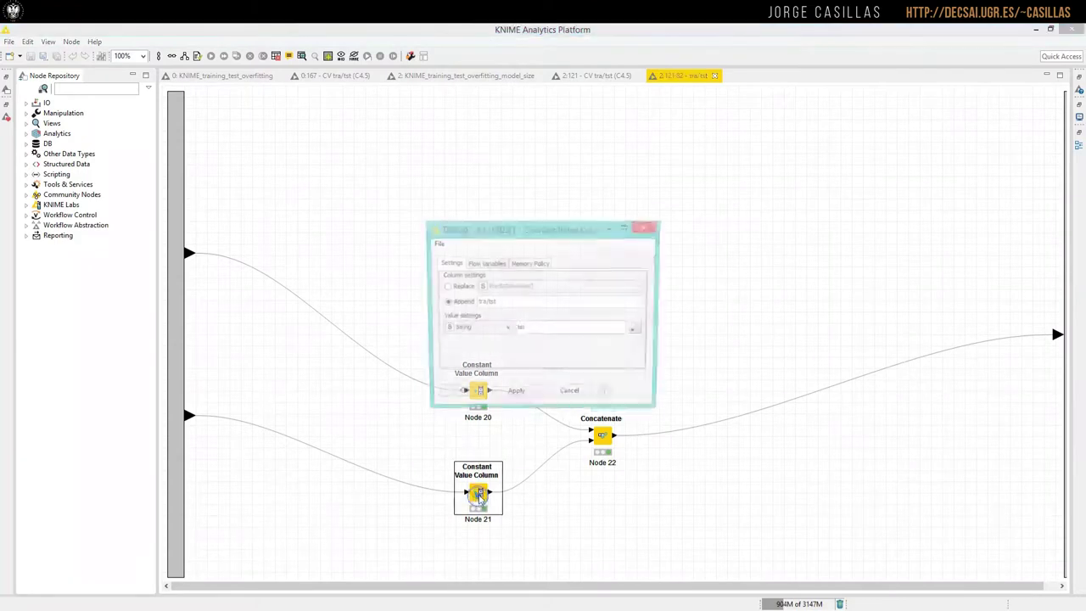
pyautogui.doubleClick(533, 329)
pyautogui.click(568, 396)
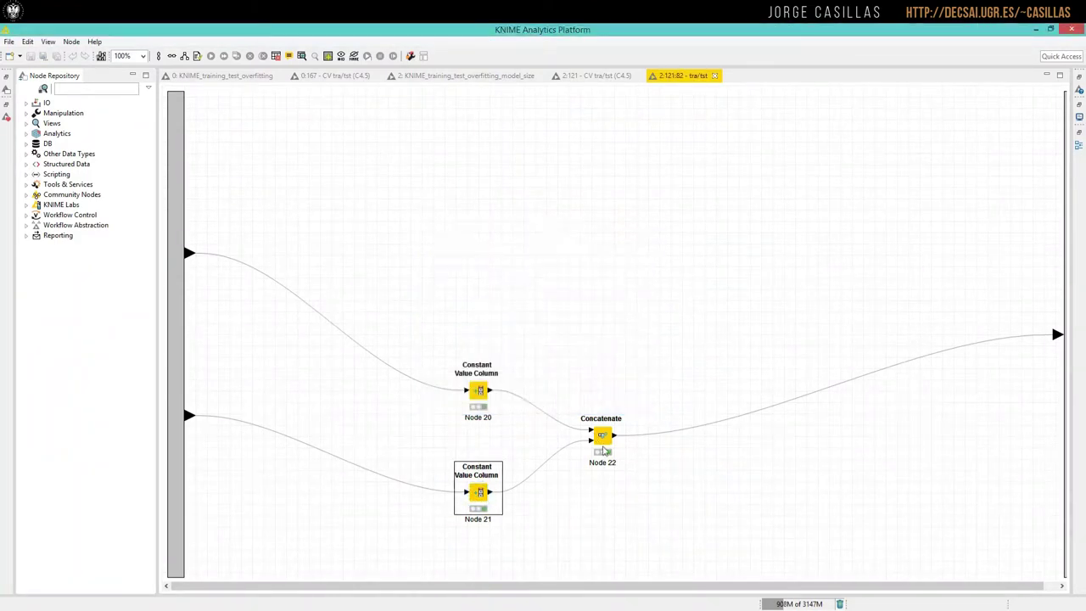
# Inspect the Concatenate output table of 48842 rows labelled tra or tst.
pyautogui.rightClick(604, 439)
pyautogui.click(657, 429)
pyautogui.moveTo(570, 563); pyautogui.dragTo(696, 563)
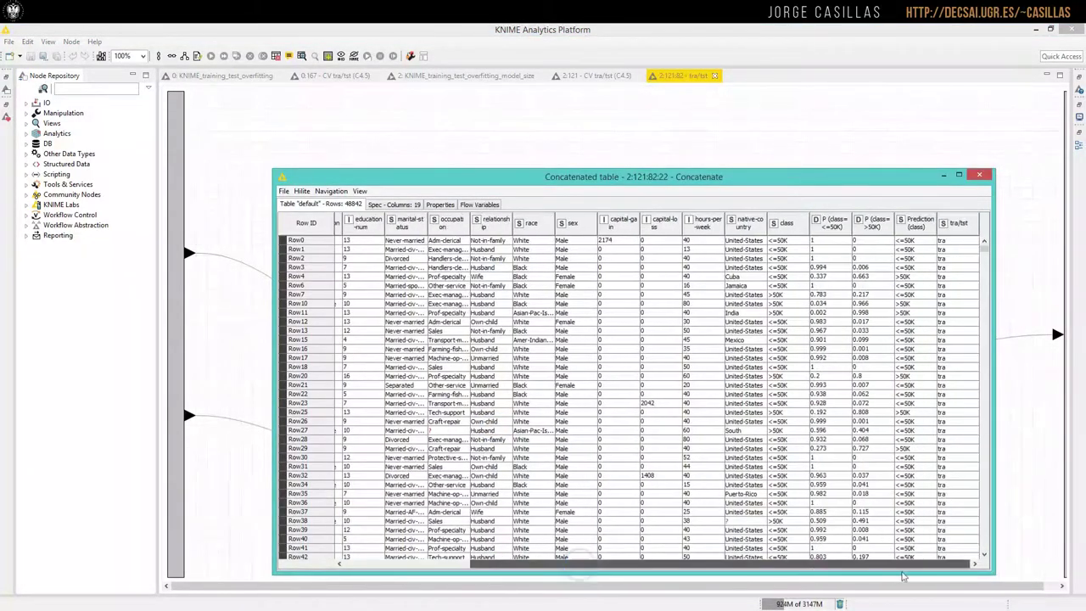
pyautogui.click(955, 241)
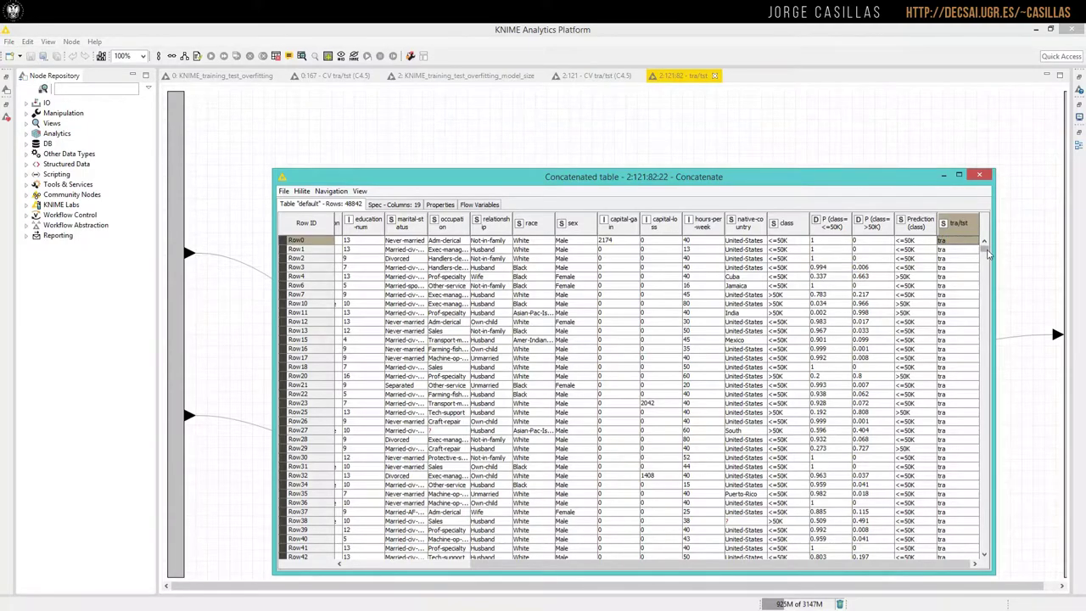
pyautogui.moveTo(984, 243); pyautogui.dragTo(983, 556)
pyautogui.moveTo(963, 301); pyautogui.dragTo(976, 448)
pyautogui.click(980, 174)
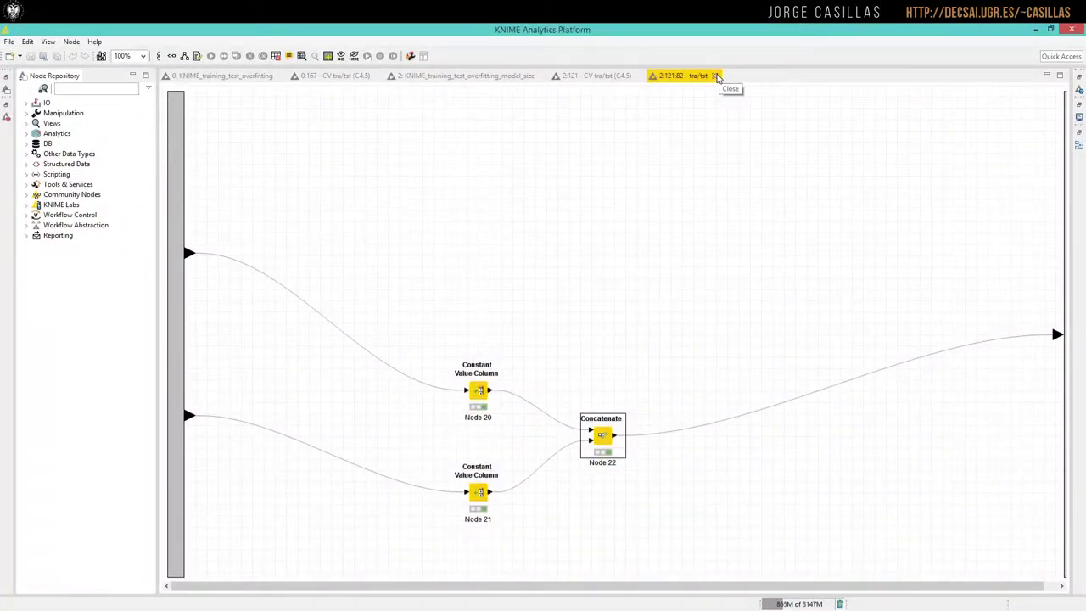
# Back in the CV tra/tst metanode, check the Tree size model-size output and Loop End (2 ports) settings unchanged.
pyautogui.click(715, 75)
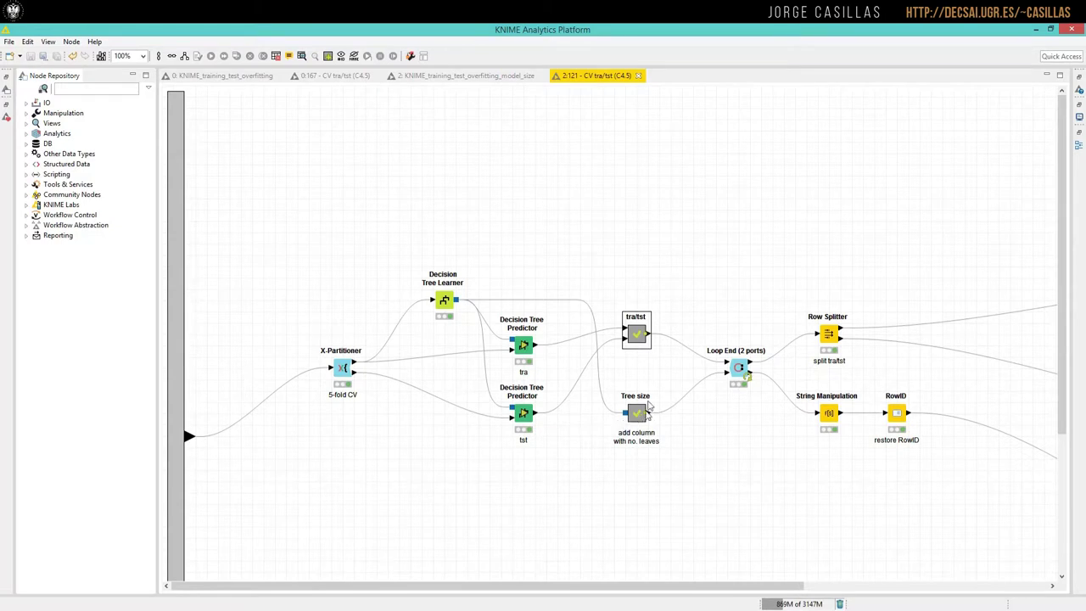
pyautogui.rightClick(641, 416)
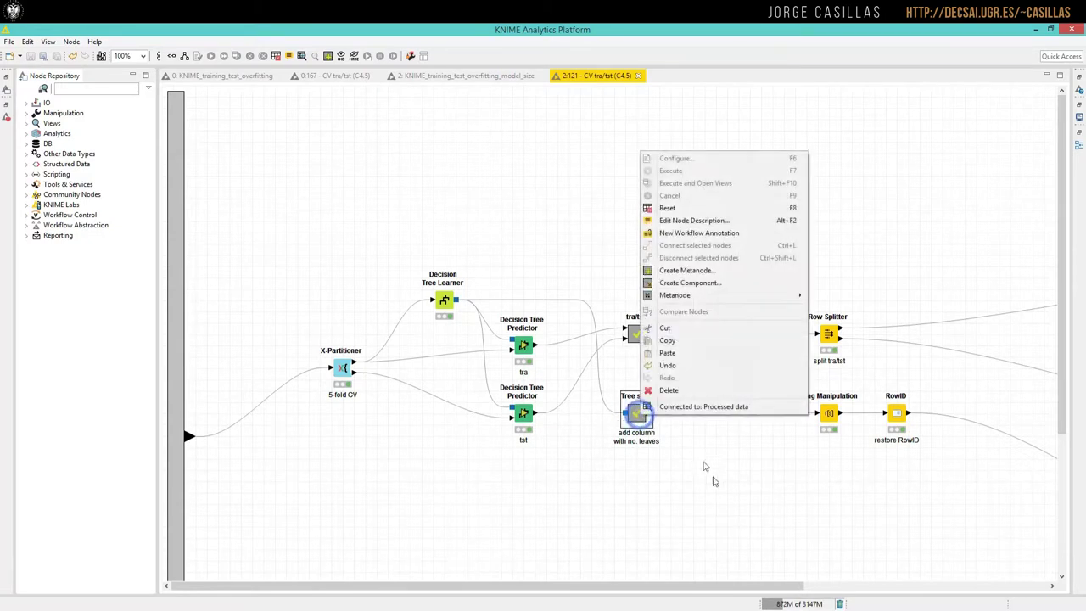
pyautogui.click(722, 412)
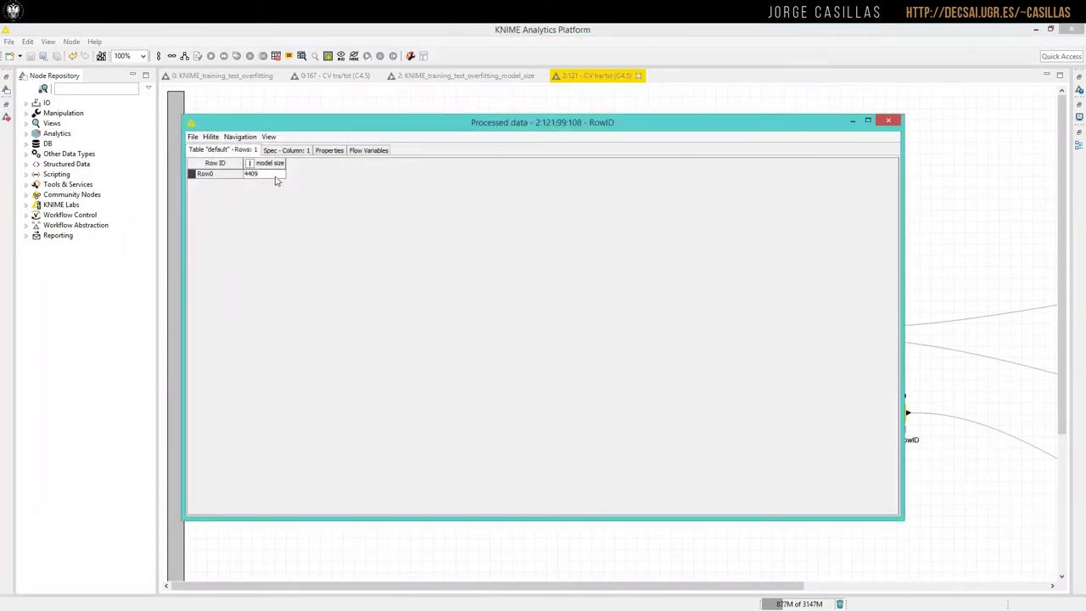
pyautogui.click(890, 122)
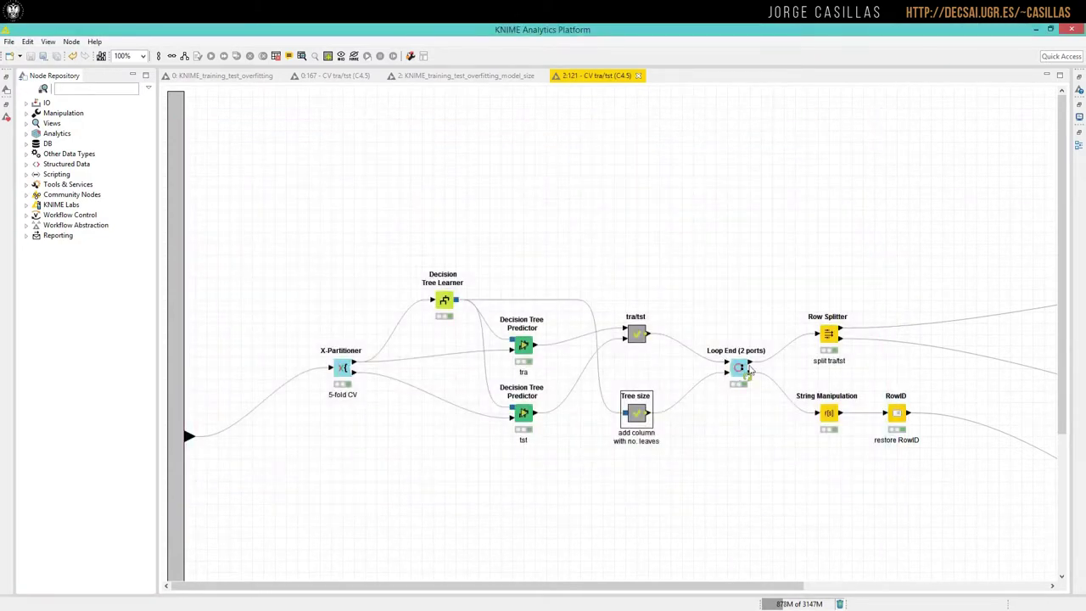
pyautogui.doubleClick(741, 369)
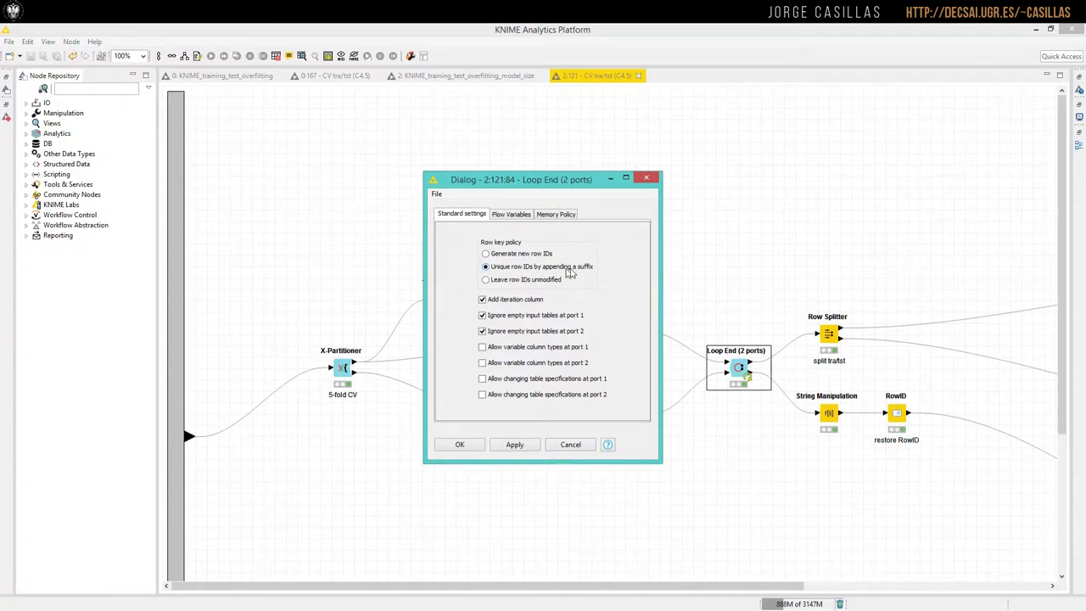
pyautogui.click(570, 446)
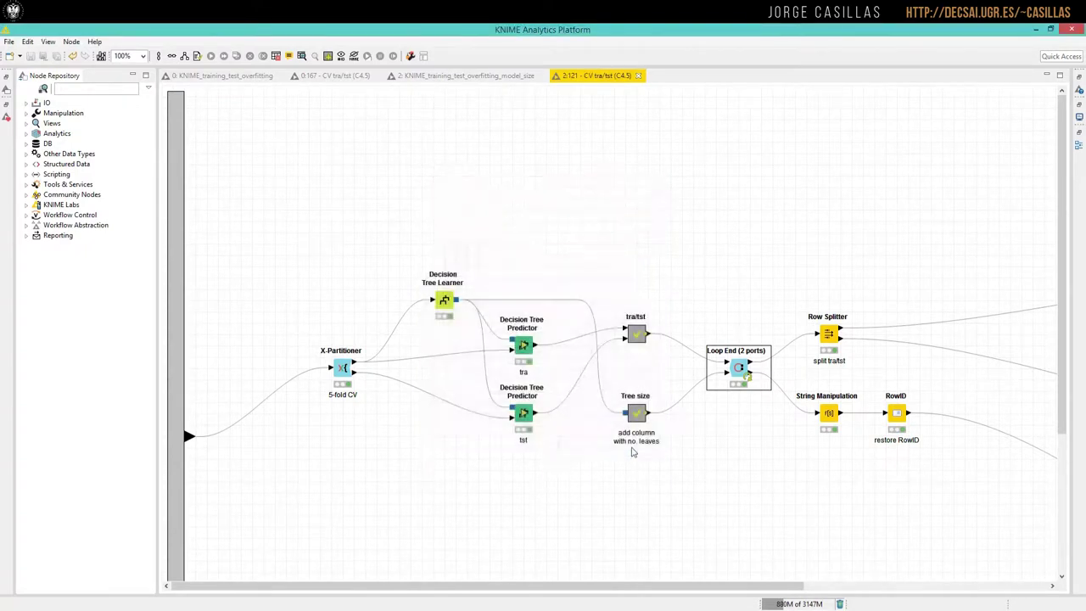
pyautogui.doubleClick(829, 336)
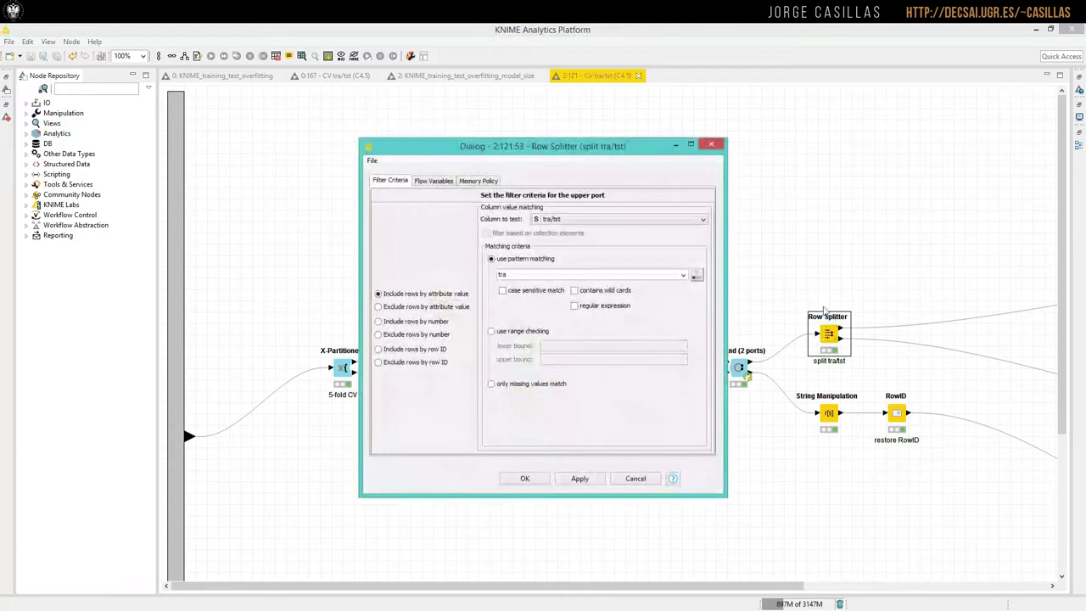
pyautogui.click(549, 220)
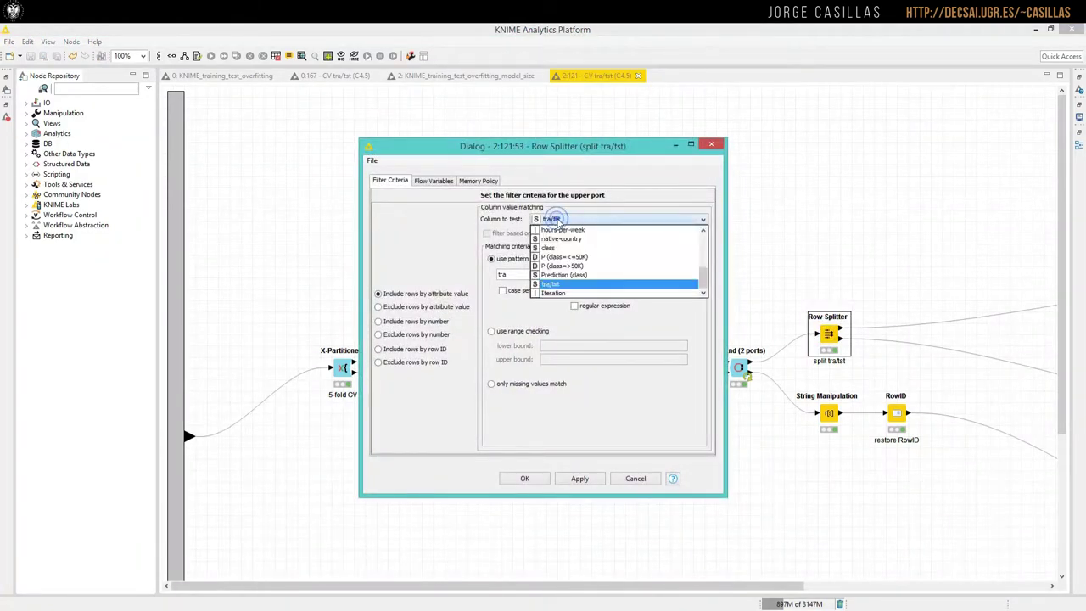
pyautogui.click(561, 285)
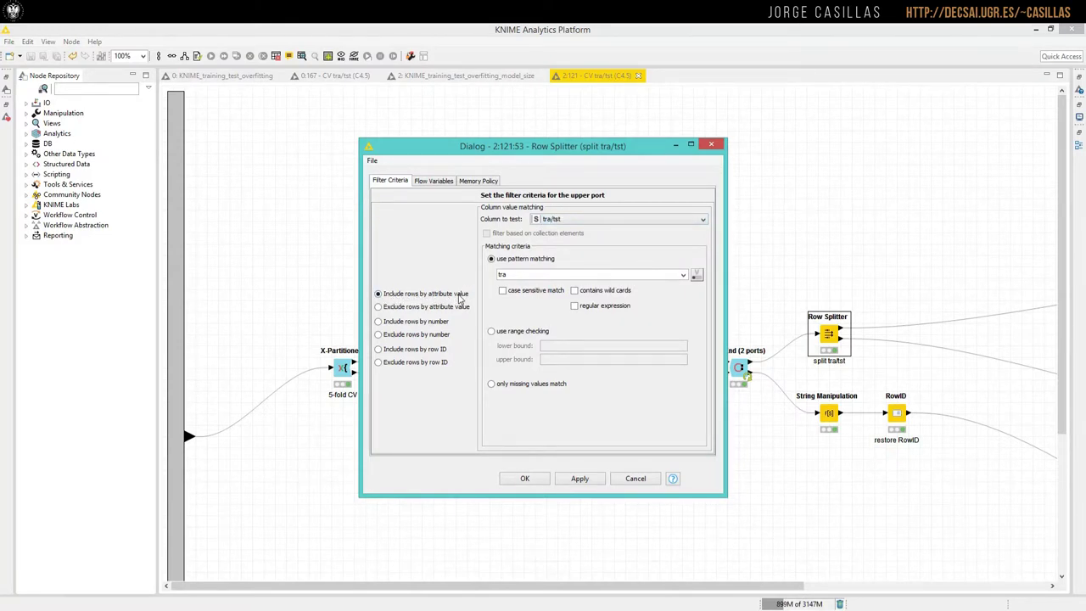
pyautogui.doubleClick(518, 275)
pyautogui.click(635, 478)
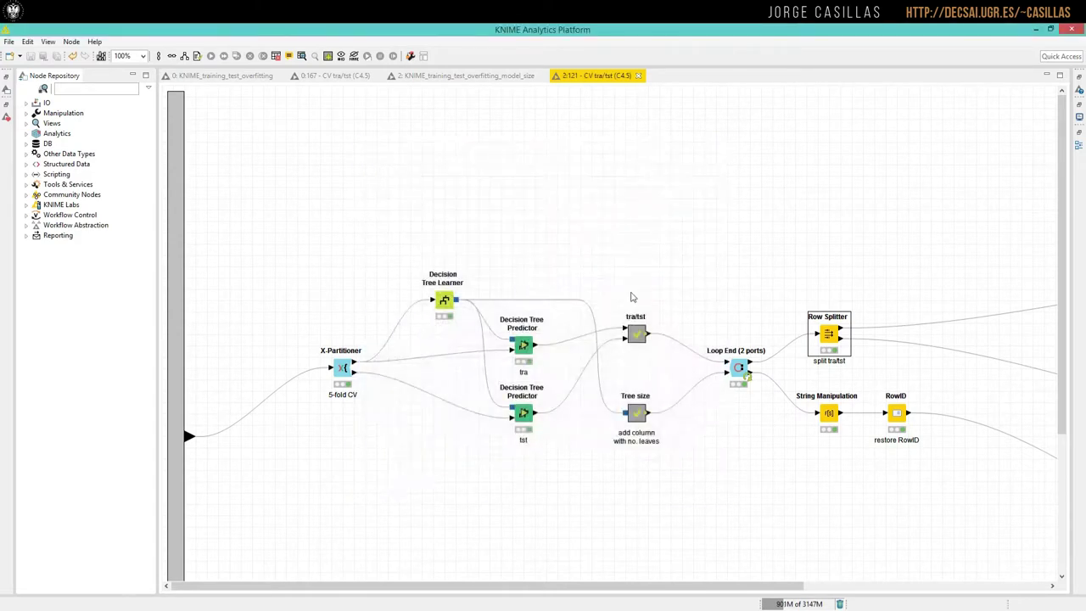
pyautogui.rightClick(830, 334)
pyautogui.click(892, 586)
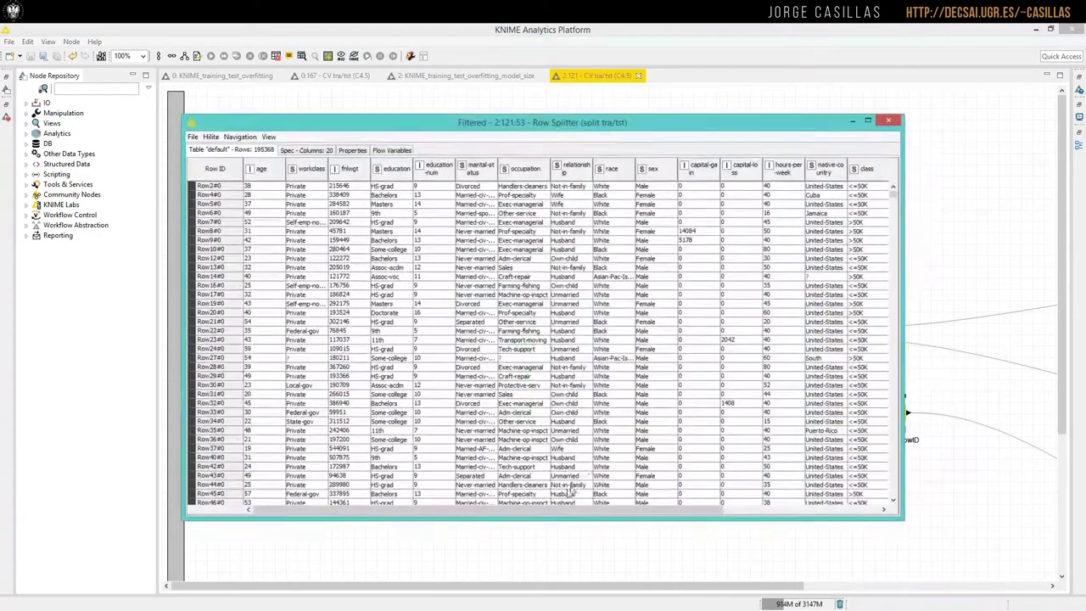
pyautogui.moveTo(566, 509); pyautogui.dragTo(722, 509)
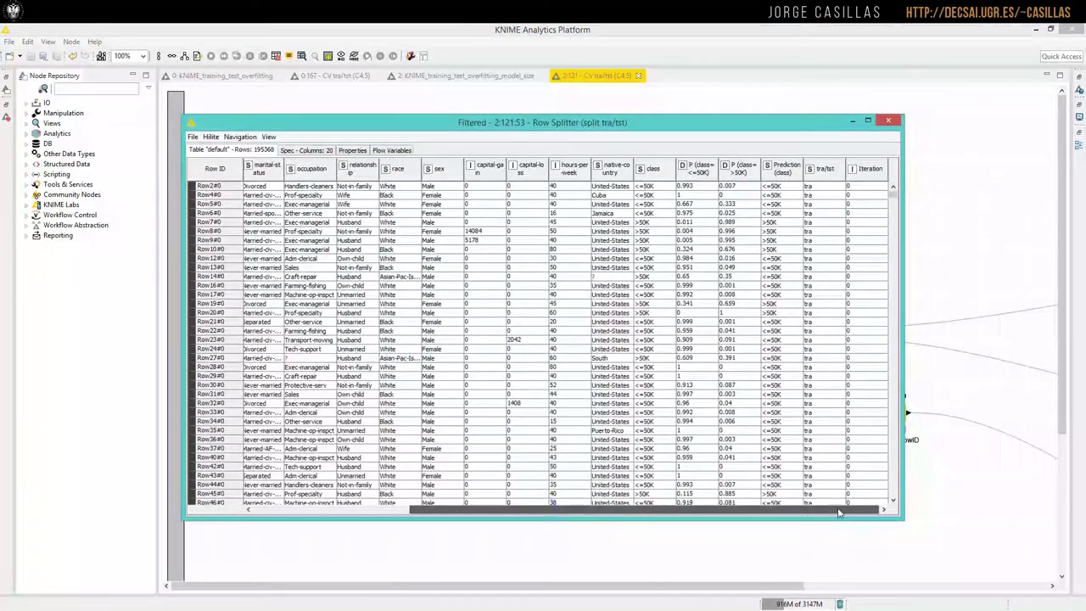
pyautogui.click(844, 188)
pyautogui.moveTo(893, 196); pyautogui.dragTo(896, 492)
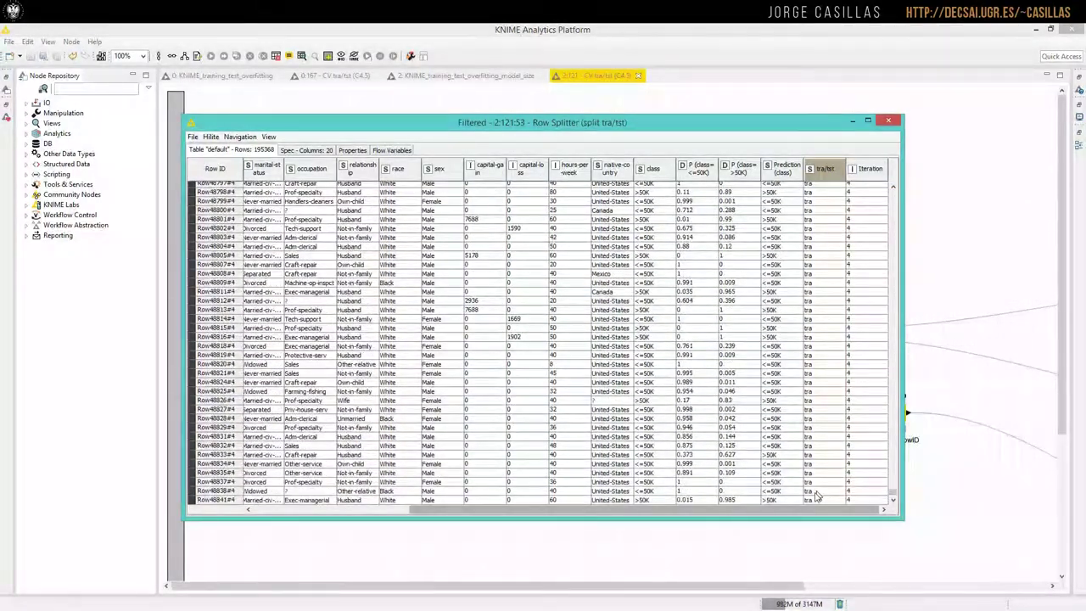
pyautogui.moveTo(813, 500); pyautogui.dragTo(818, 157)
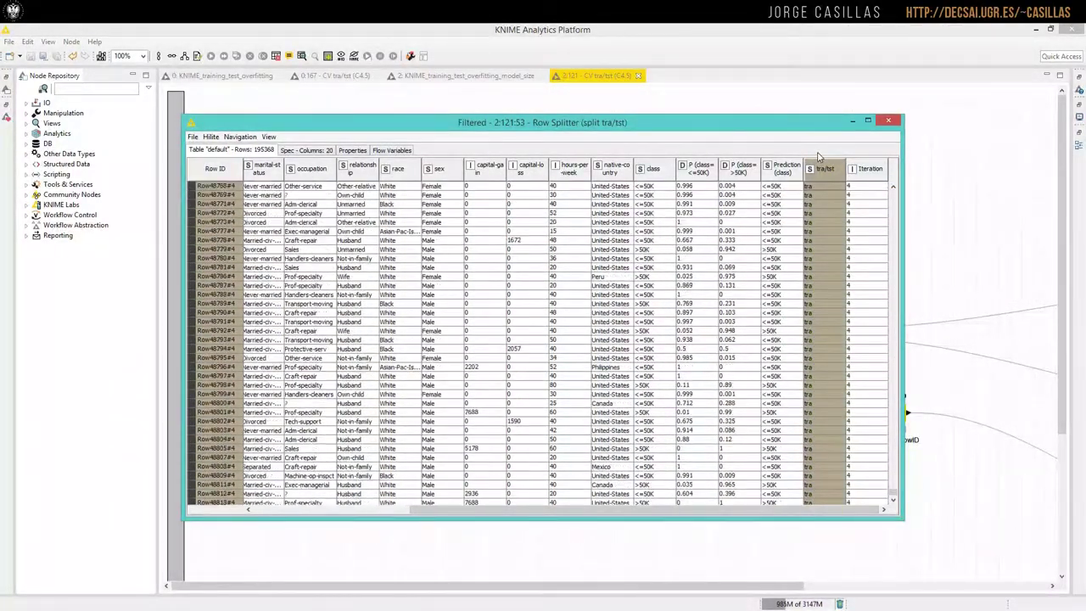
pyautogui.click(888, 121)
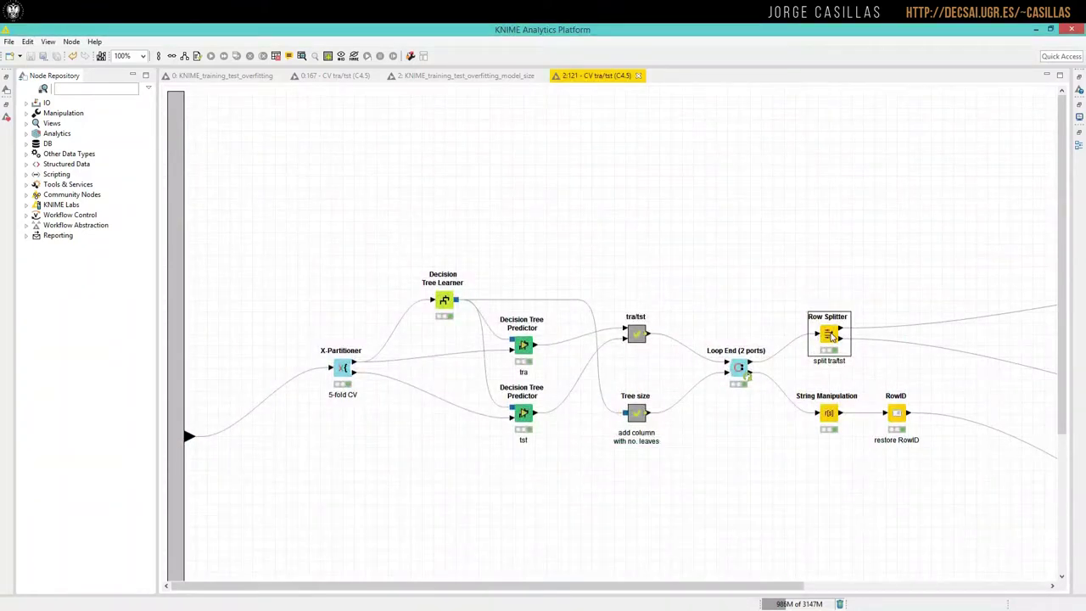
pyautogui.rightClick(832, 336)
pyautogui.click(870, 323)
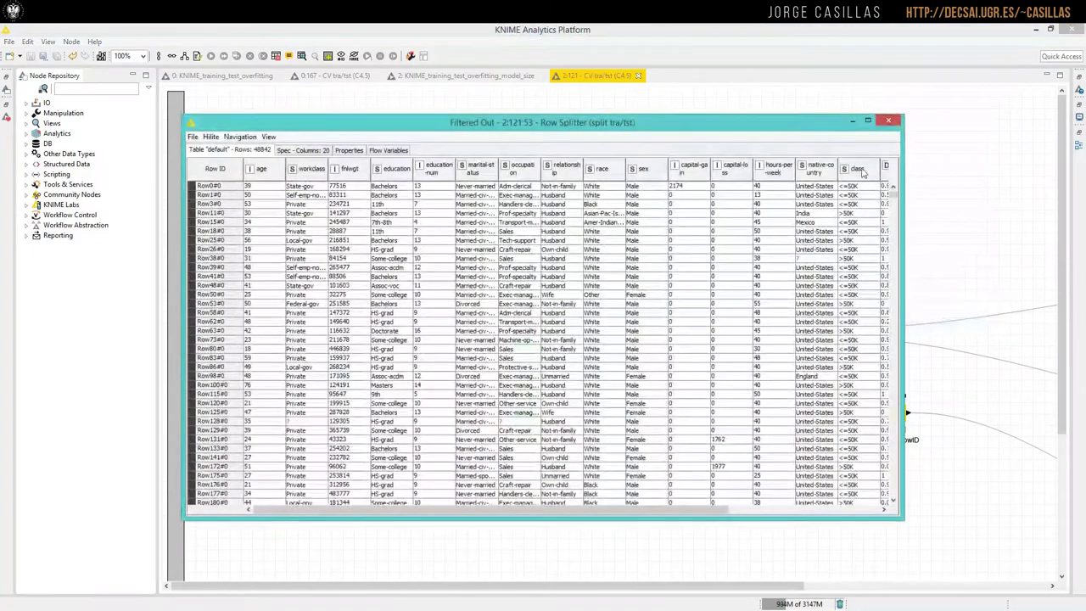
pyautogui.moveTo(706, 509); pyautogui.dragTo(862, 509)
pyautogui.click(821, 168)
pyautogui.scroll(-2, 821, 255)
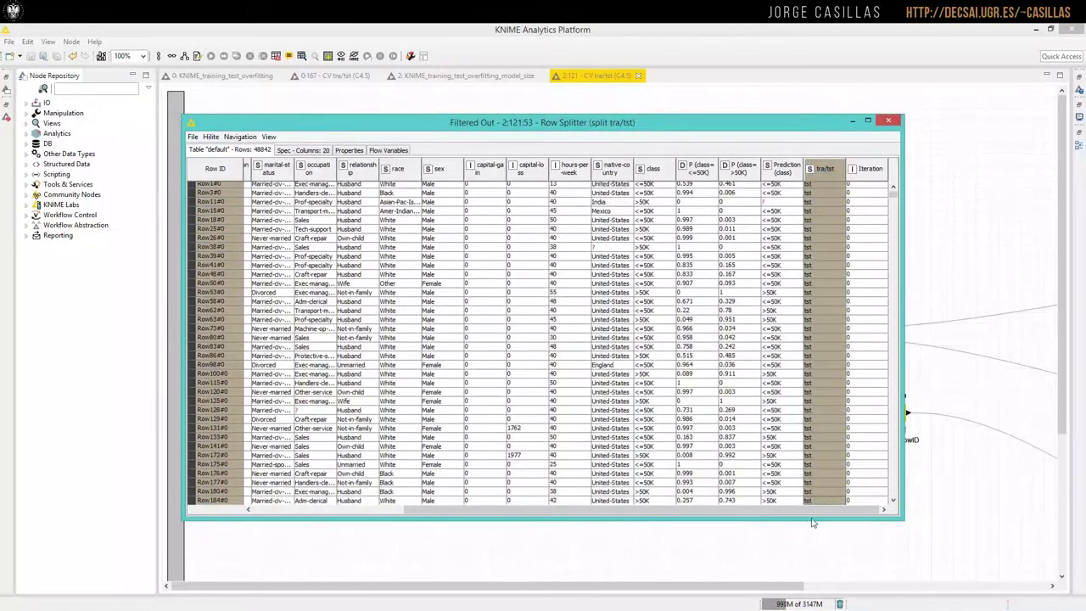
pyautogui.click(889, 121)
pyautogui.click(1055, 585)
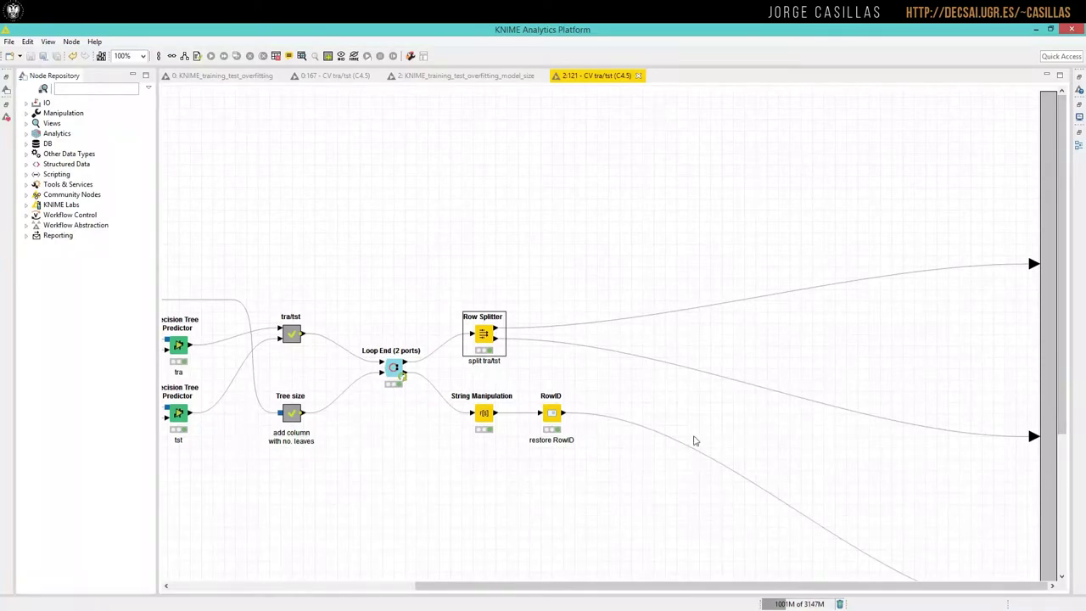
# Inspect the Loop End node's five collected result rows.
pyautogui.moveTo(535, 585); pyautogui.dragTo(418, 585)
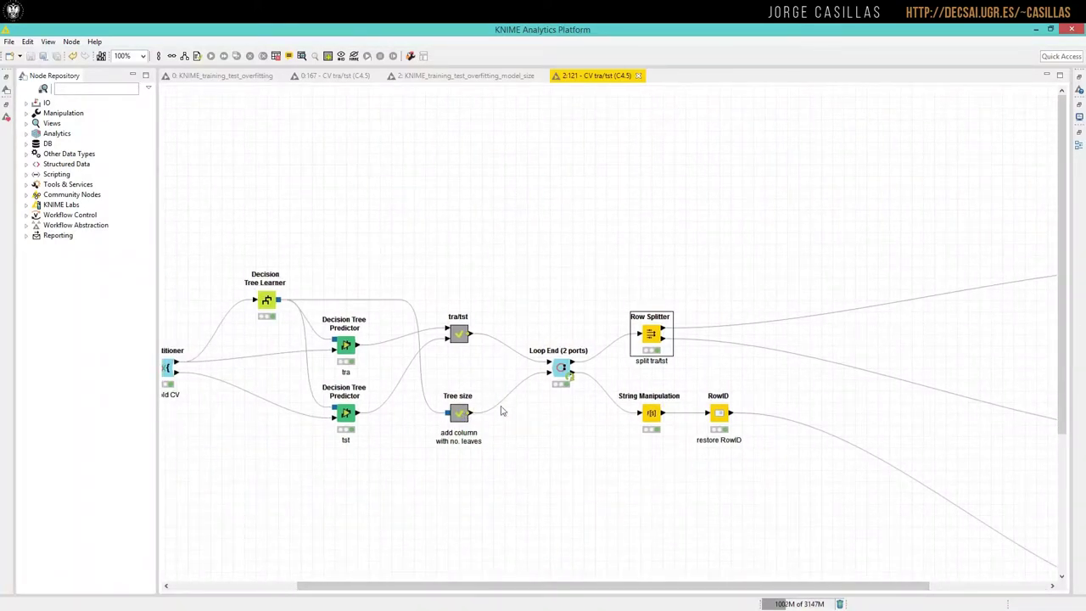
pyautogui.rightClick(565, 374)
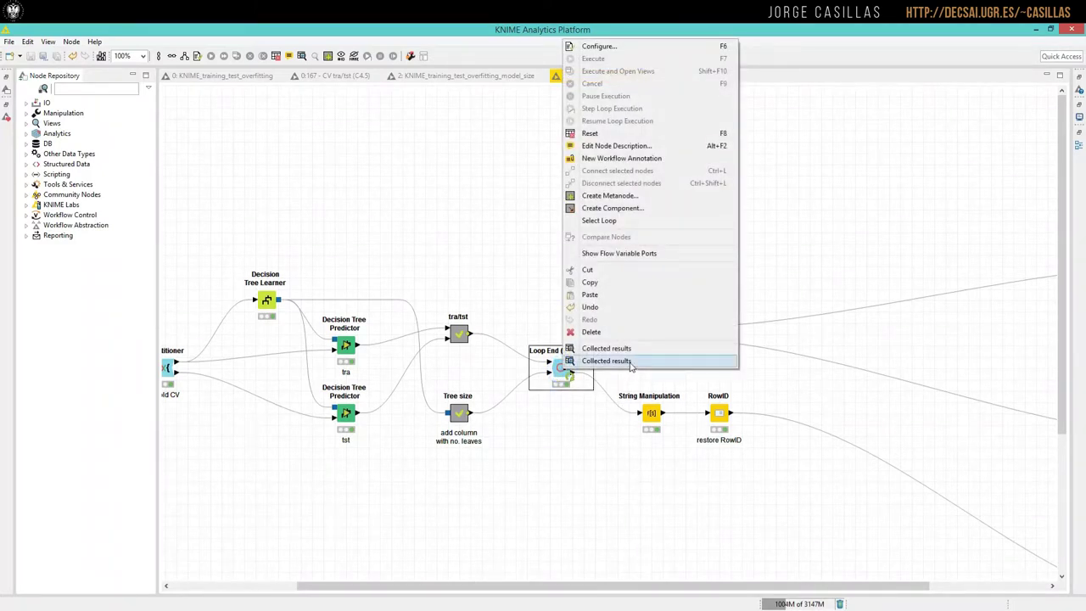
pyautogui.click(632, 363)
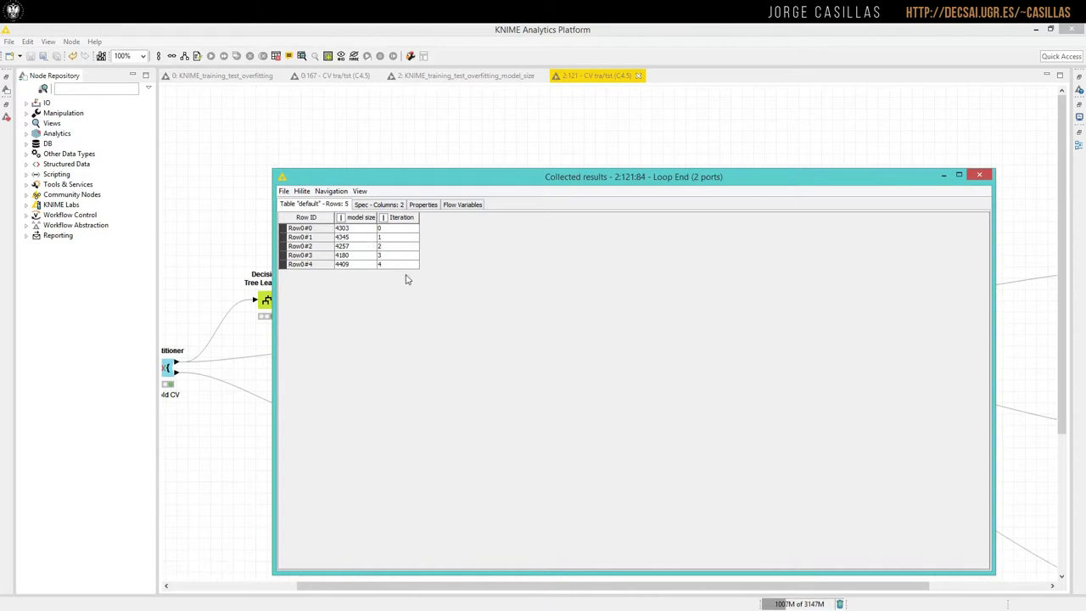
pyautogui.moveTo(314, 268); pyautogui.dragTo(320, 233)
pyautogui.click(497, 269)
pyautogui.click(980, 175)
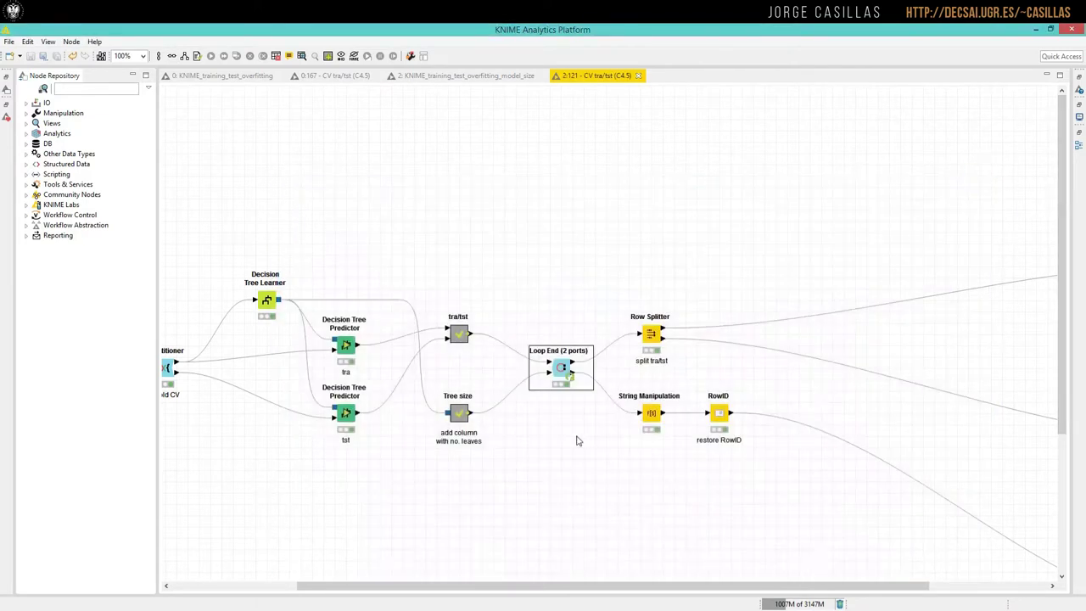
# Review the String Manipulation expression and its RowID output column without changes.
pyautogui.doubleClick(658, 416)
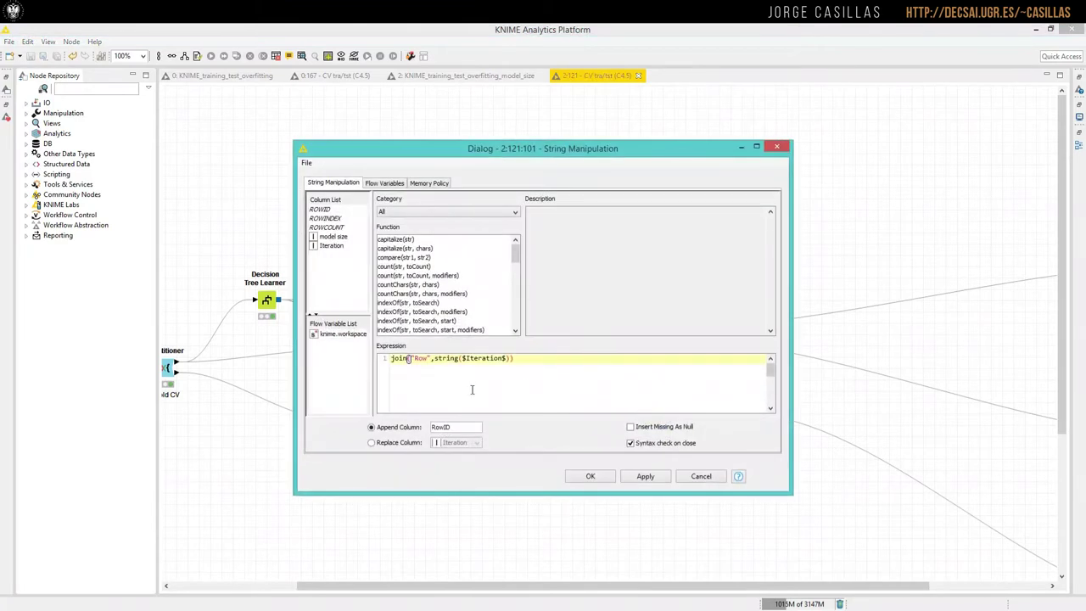
pyautogui.click(425, 367)
pyautogui.doubleClick(462, 427)
pyautogui.click(475, 403)
pyautogui.moveTo(416, 358); pyautogui.dragTo(427, 358)
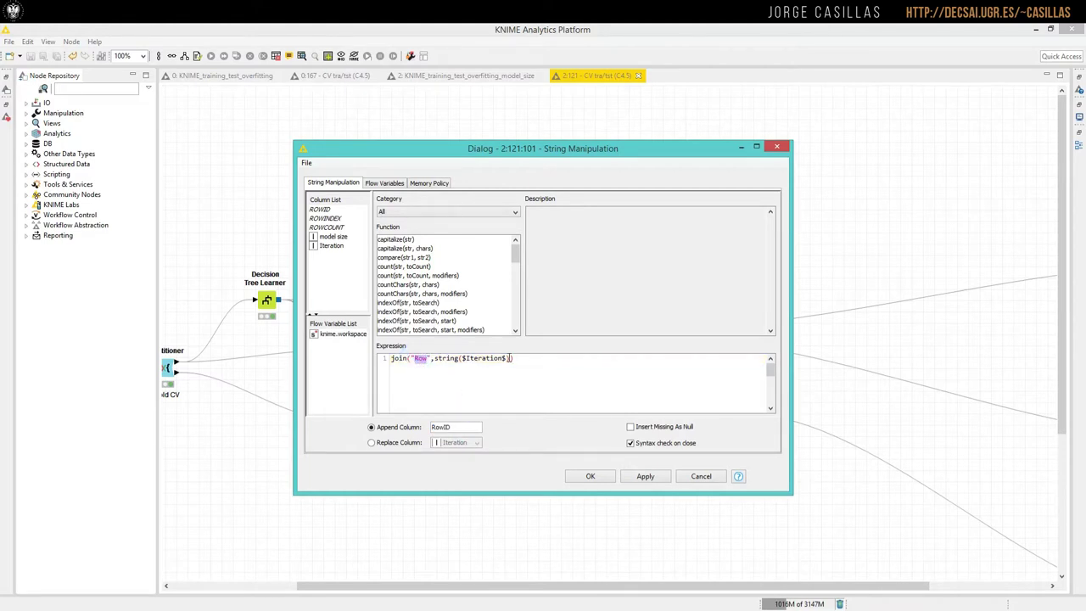
pyautogui.click(578, 370)
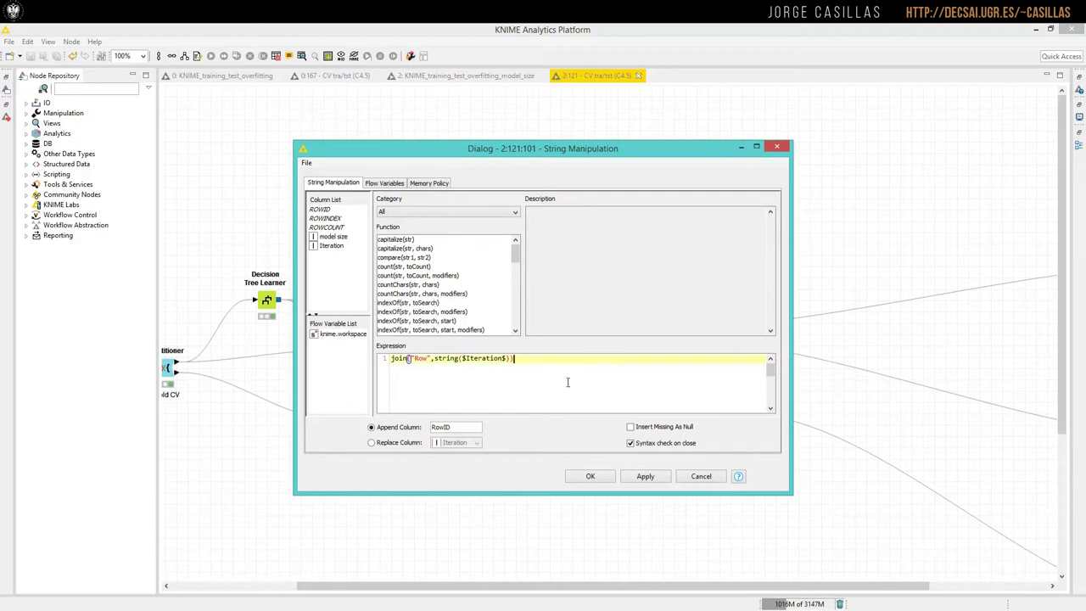
pyautogui.click(699, 478)
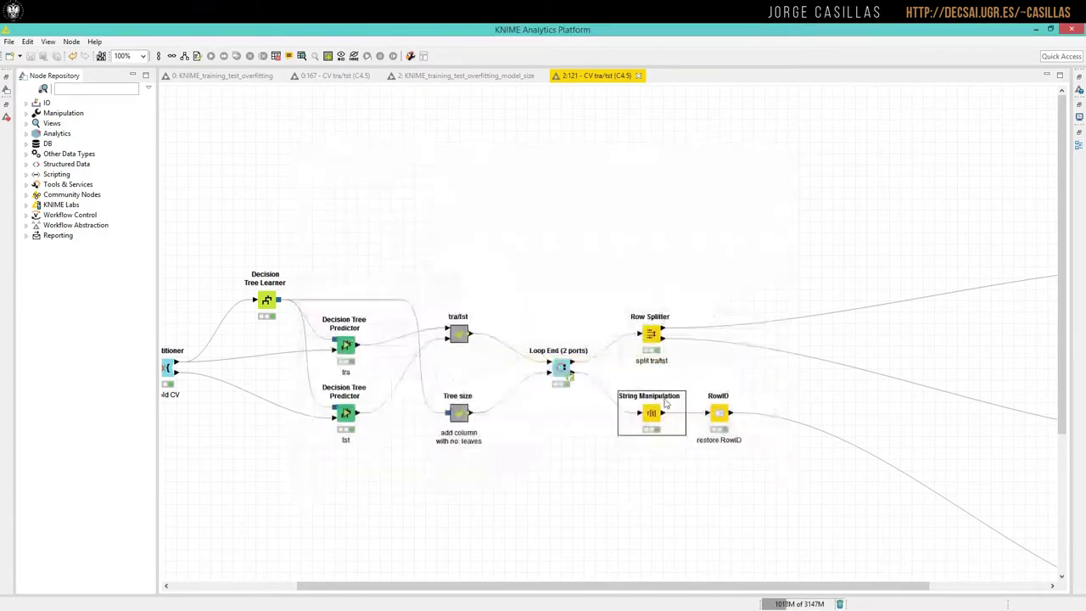
# Check the RowID node's Row0–Row4 IDs, then open the model sizes metanode from the main workflow.
pyautogui.rightClick(721, 416)
pyautogui.click(738, 406)
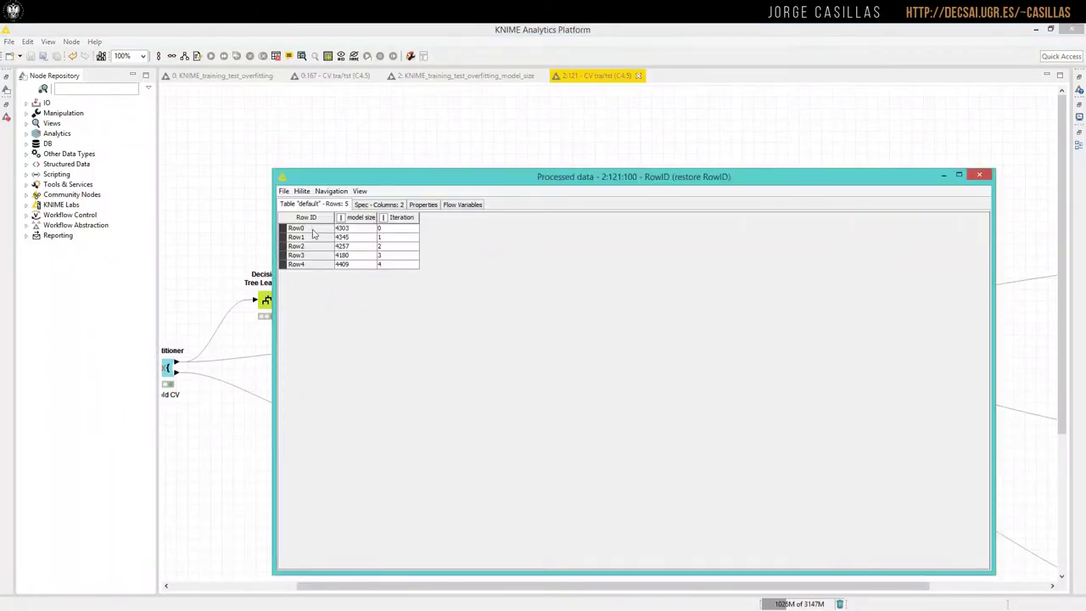
pyautogui.moveTo(312, 231); pyautogui.dragTo(321, 266)
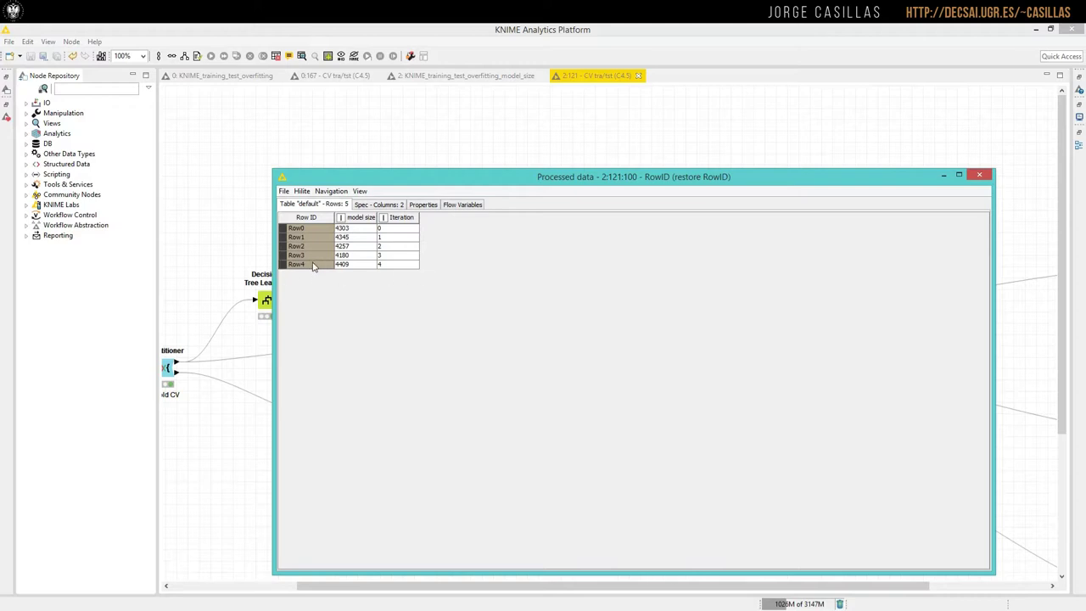
pyautogui.click(982, 174)
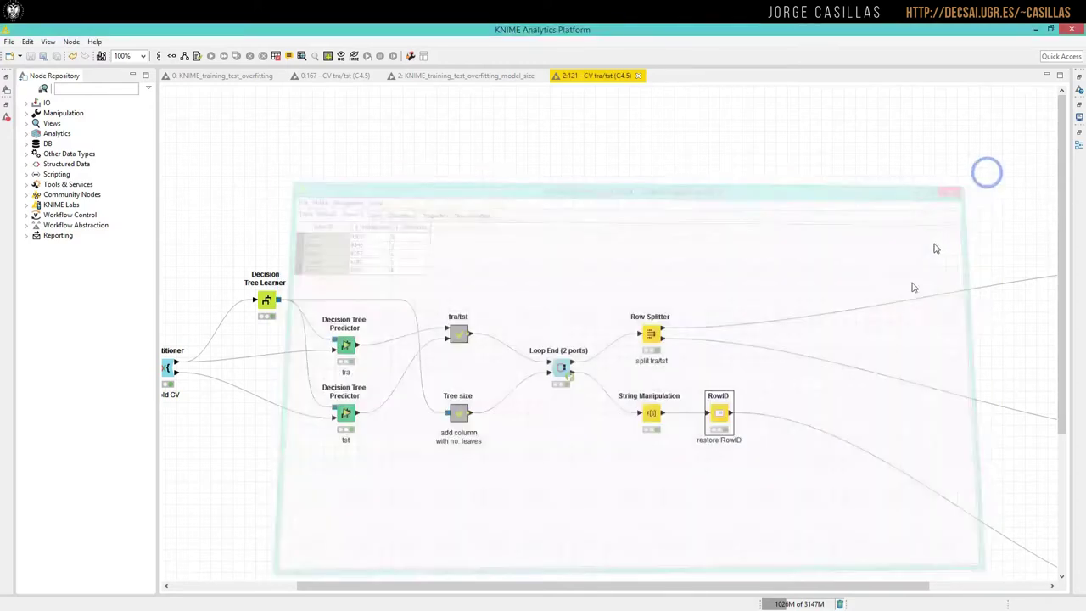
pyautogui.click(640, 76)
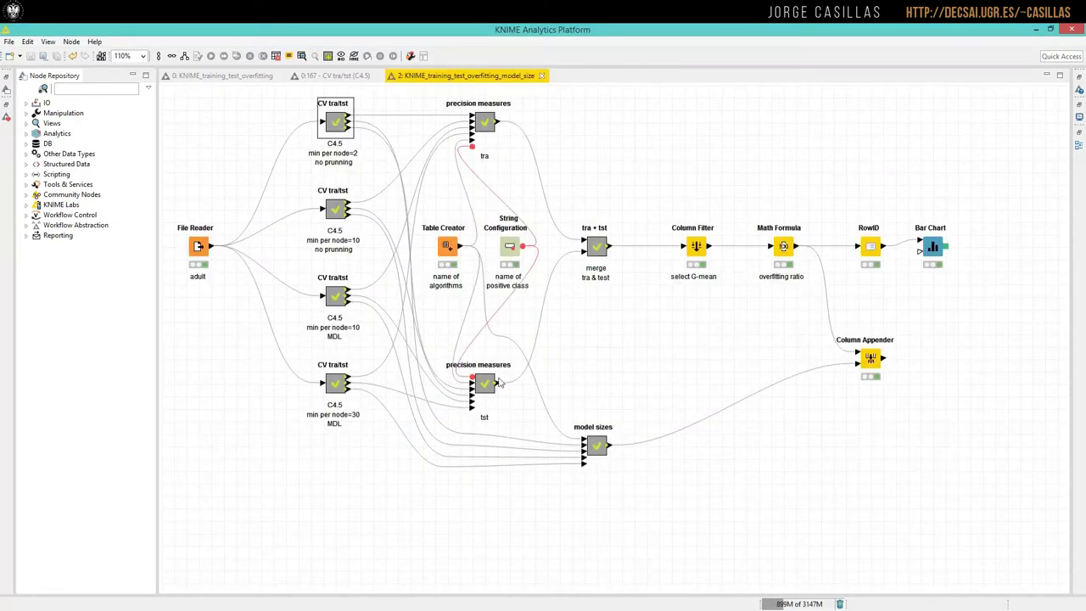
pyautogui.doubleClick(604, 454)
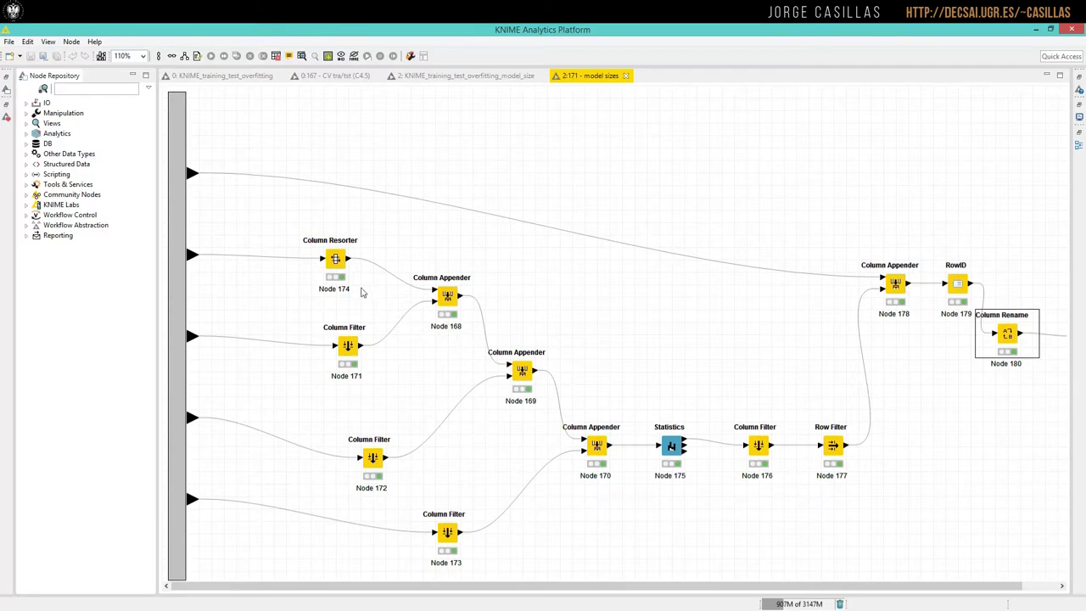
pyautogui.doubleClick(336, 262)
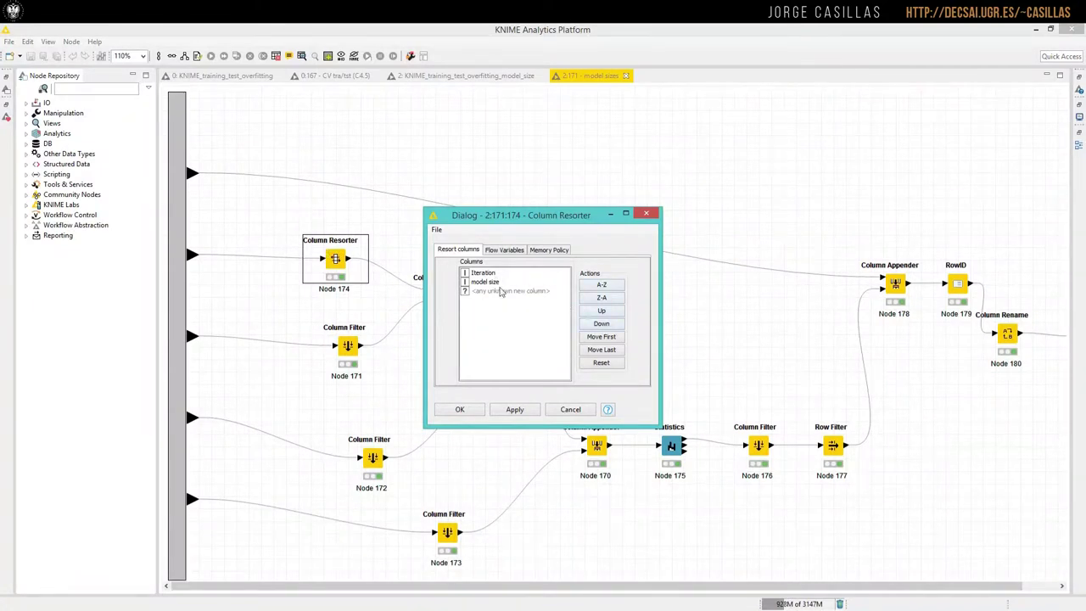
pyautogui.click(570, 410)
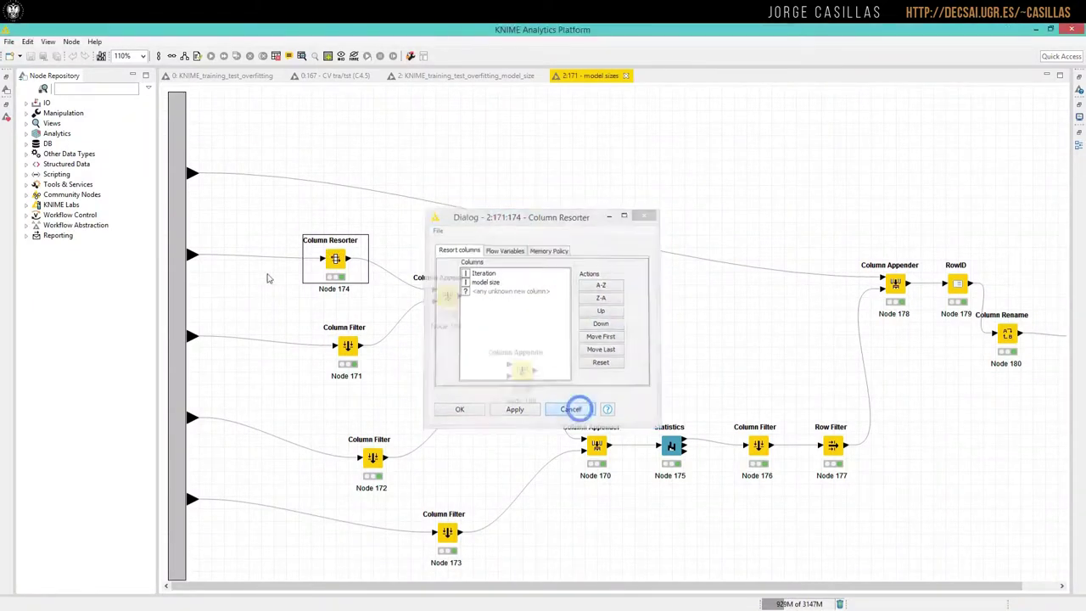
pyautogui.rightClick(190, 255)
pyautogui.click(347, 499)
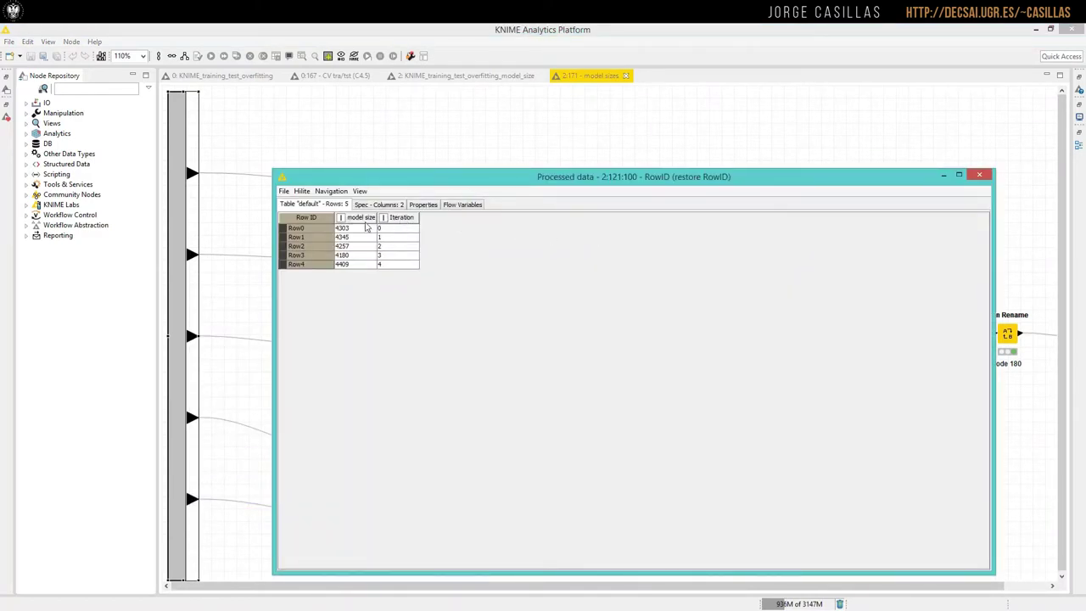
pyautogui.click(979, 174)
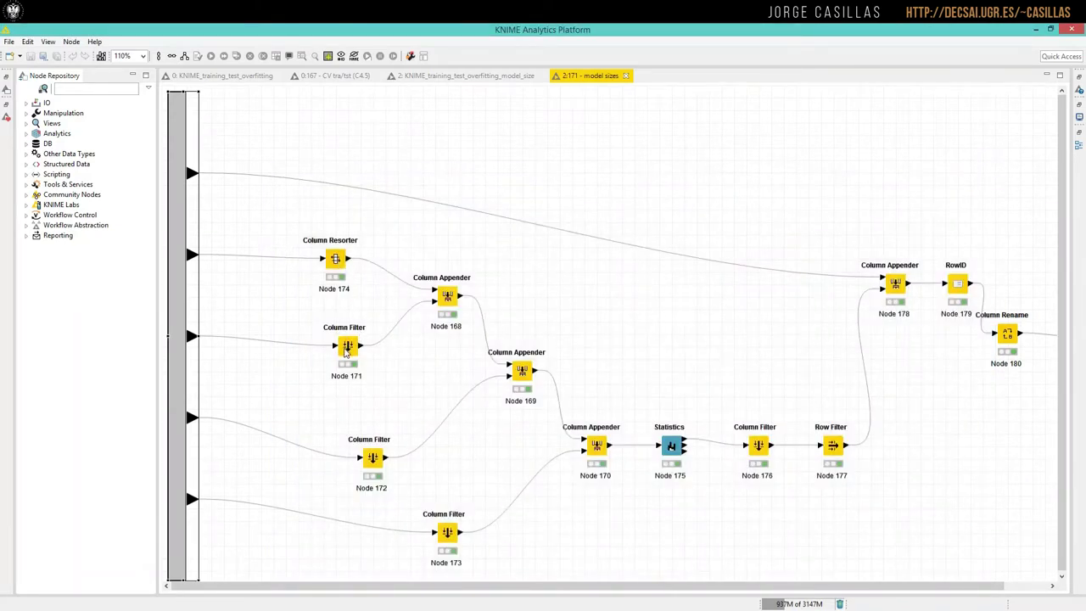
pyautogui.doubleClick(347, 346)
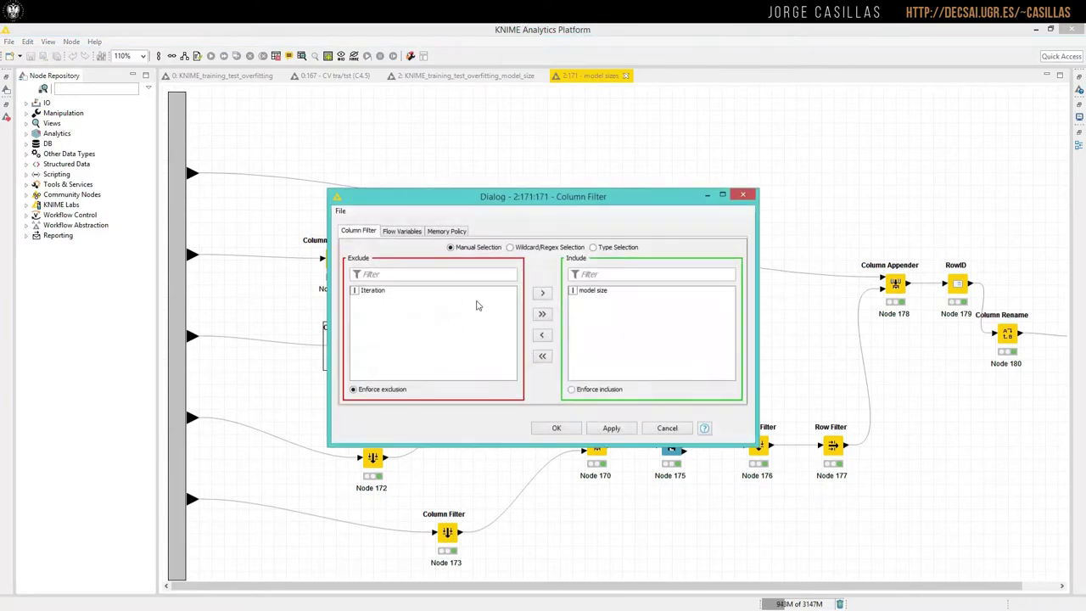
pyautogui.click(600, 291)
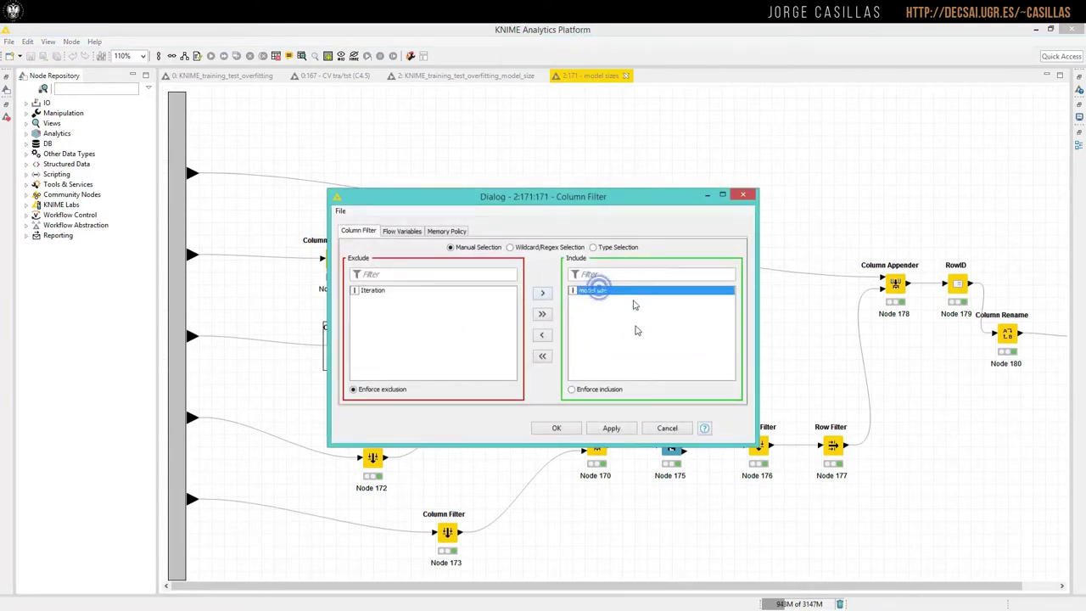
pyautogui.click(666, 428)
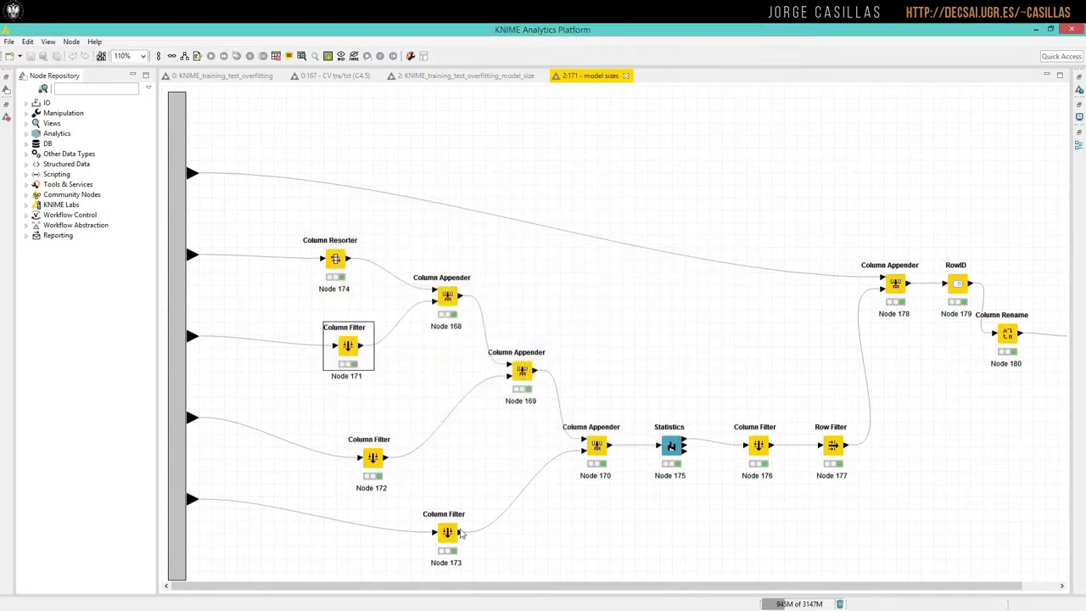
pyautogui.rightClick(597, 445)
pyautogui.click(672, 434)
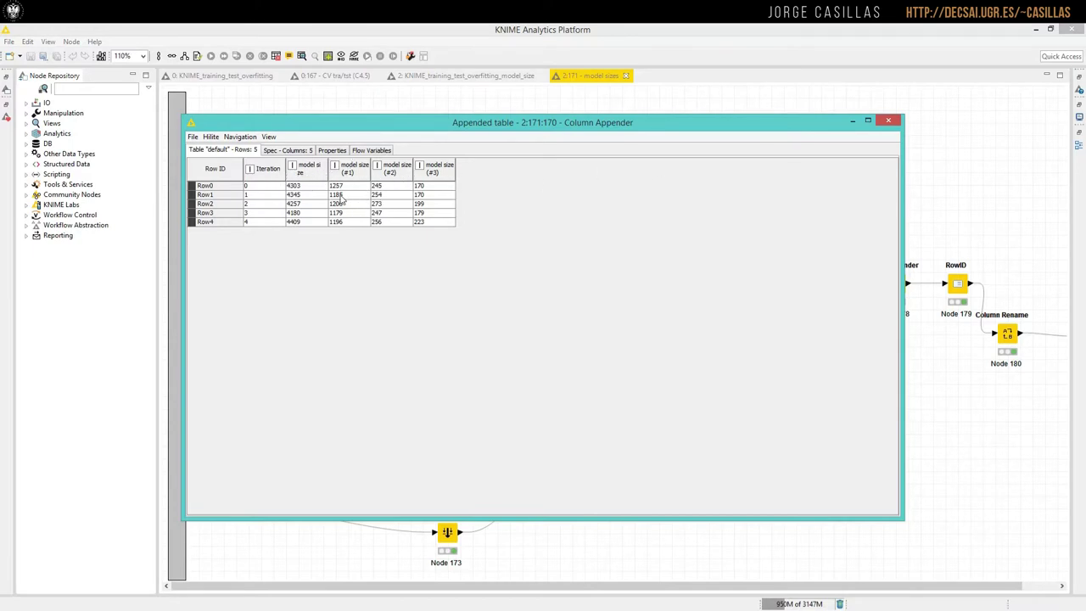
pyautogui.click(889, 121)
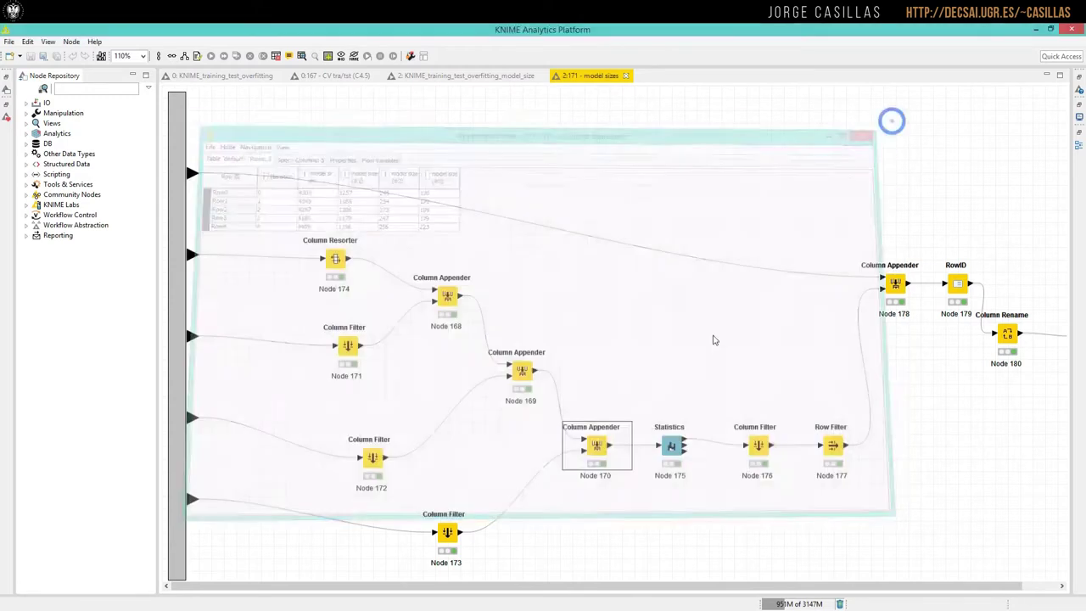
# Inspect the Statistics table's Mean values for the model size columns.
pyautogui.rightClick(662, 446)
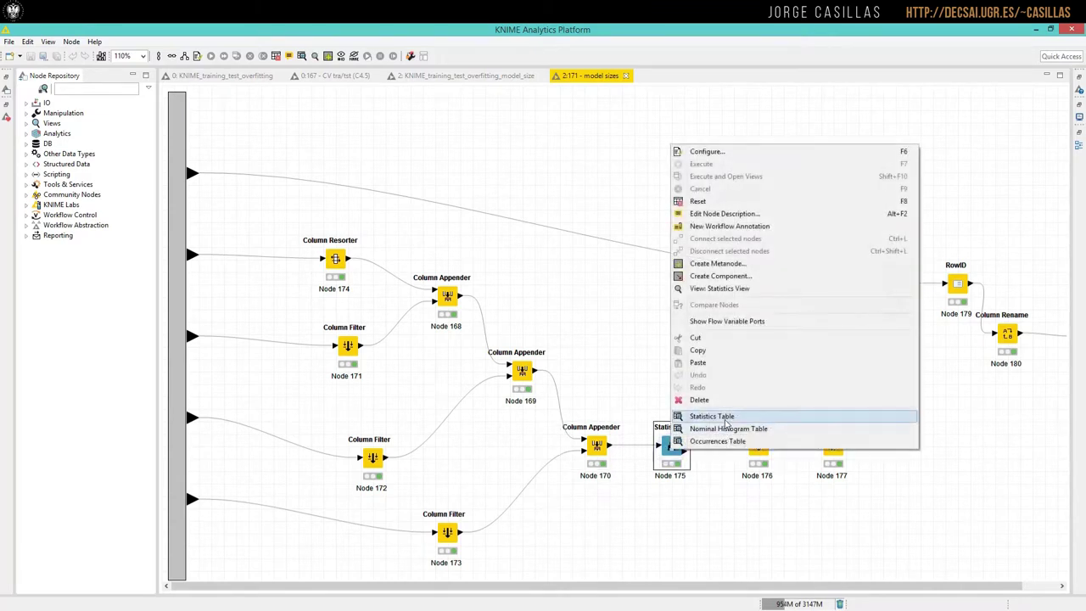
pyautogui.click(704, 415)
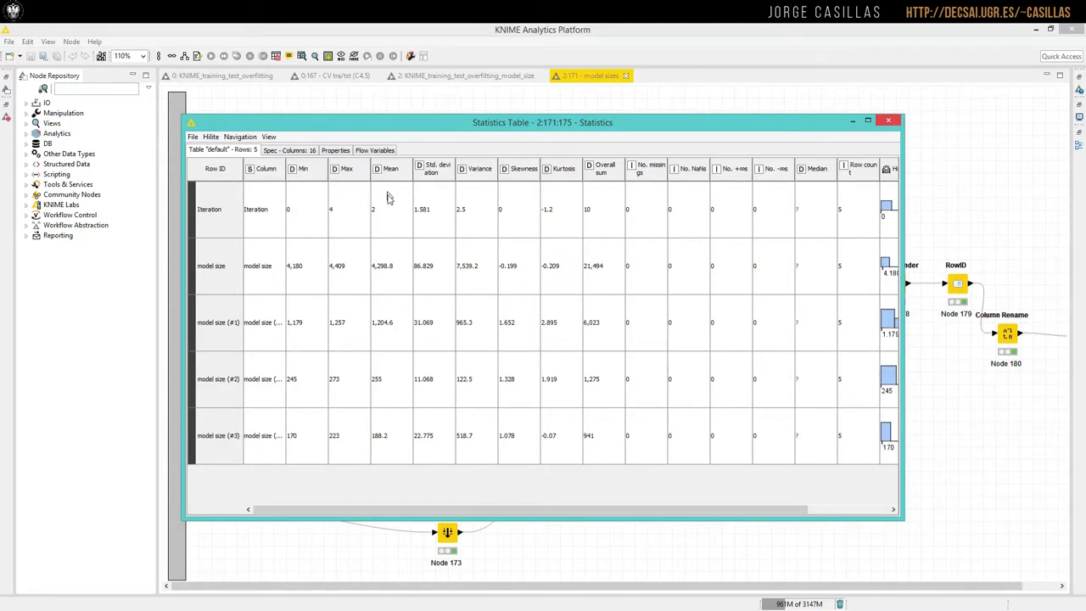
pyautogui.moveTo(389, 207); pyautogui.dragTo(401, 424)
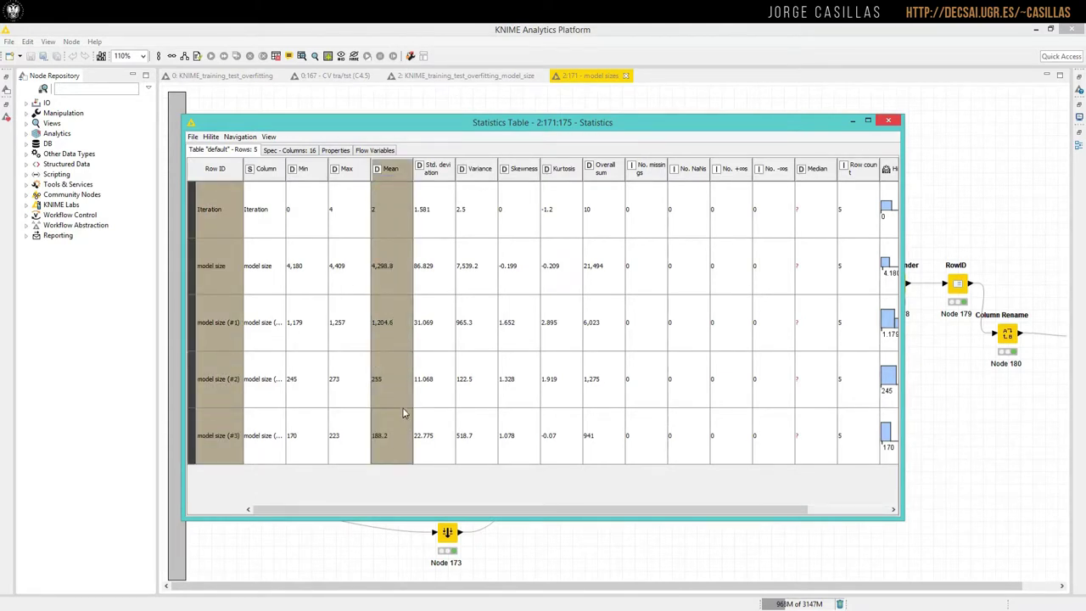
pyautogui.moveTo(388, 269); pyautogui.dragTo(400, 437)
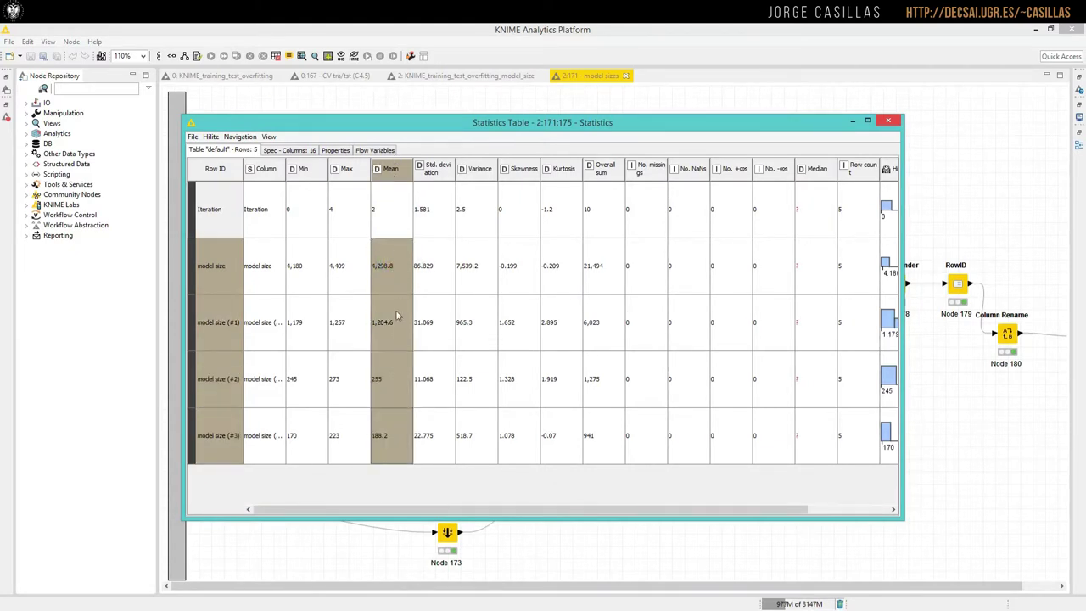
pyautogui.click(888, 123)
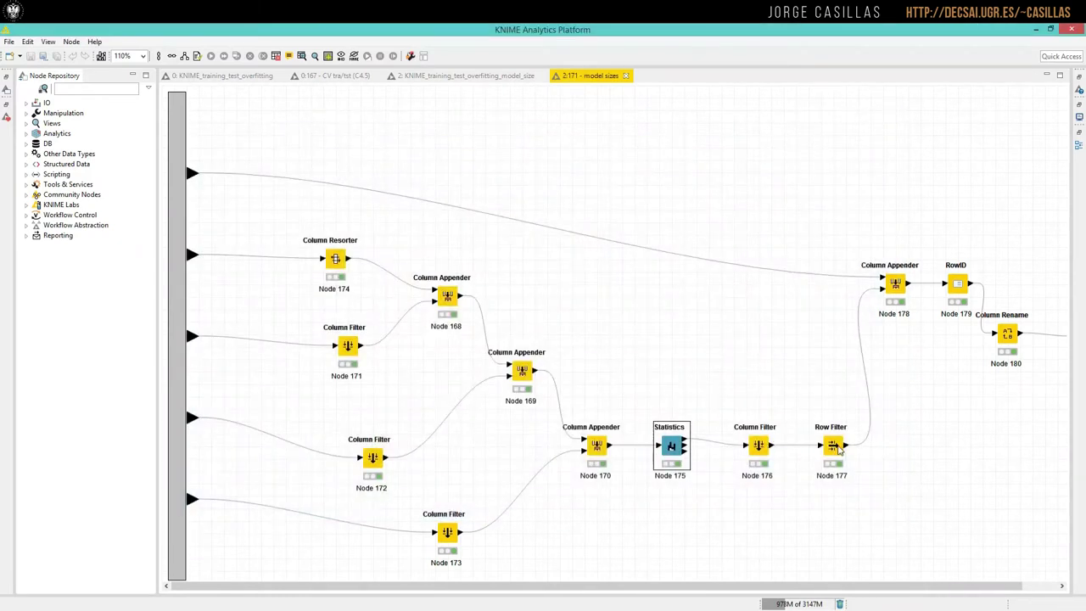
# View the Row Filter output of four mean model sizes.
pyautogui.rightClick(837, 451)
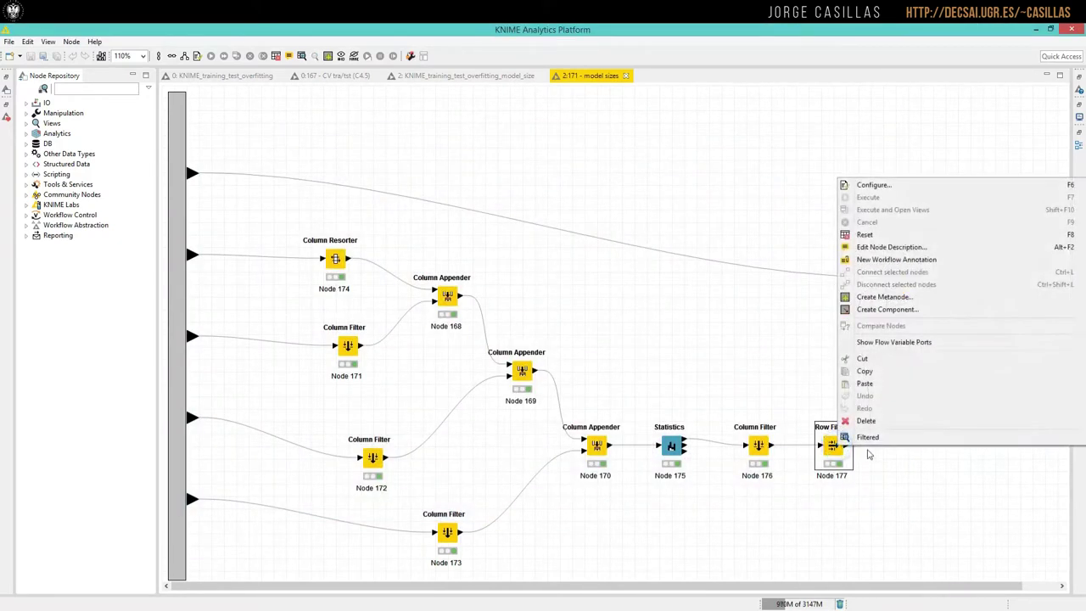
pyautogui.click(880, 438)
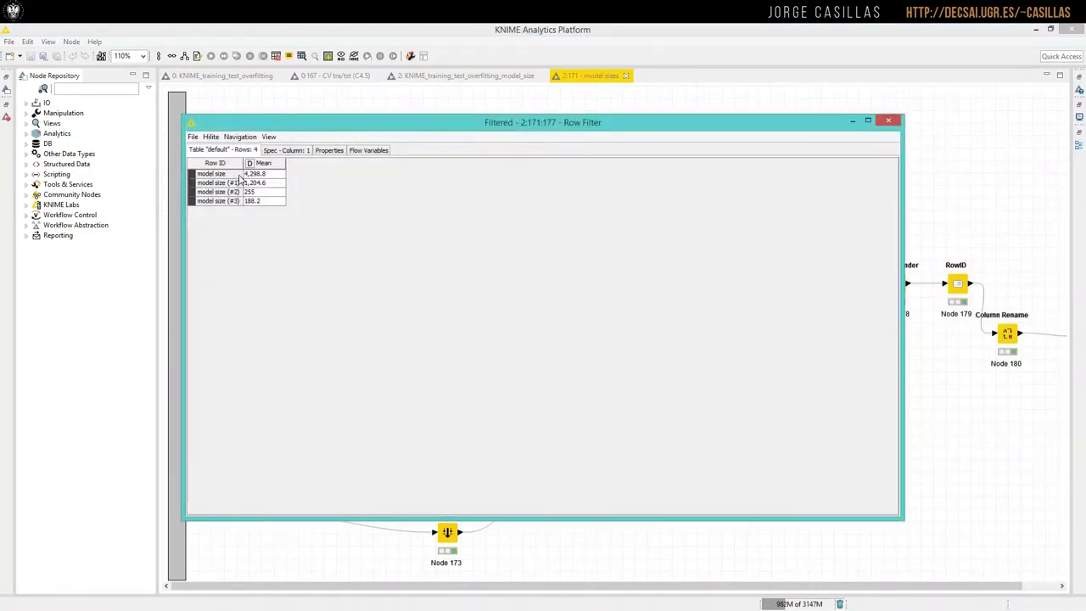
pyautogui.click(887, 124)
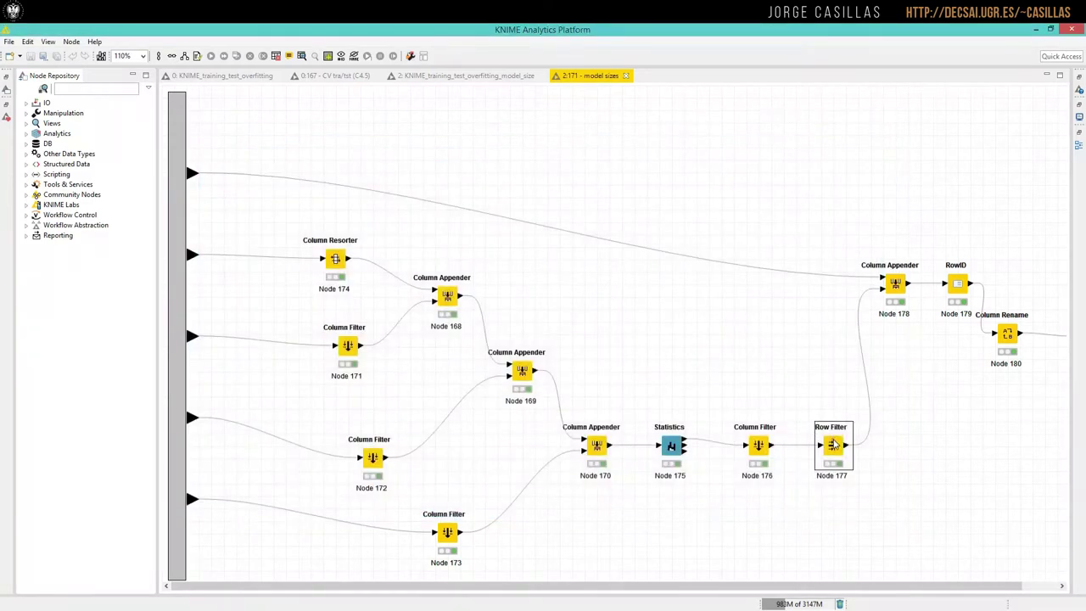
# Review the Row Filter settings unchanged and the Column Appender table of four C4.5 setting names and means.
pyautogui.doubleClick(834, 444)
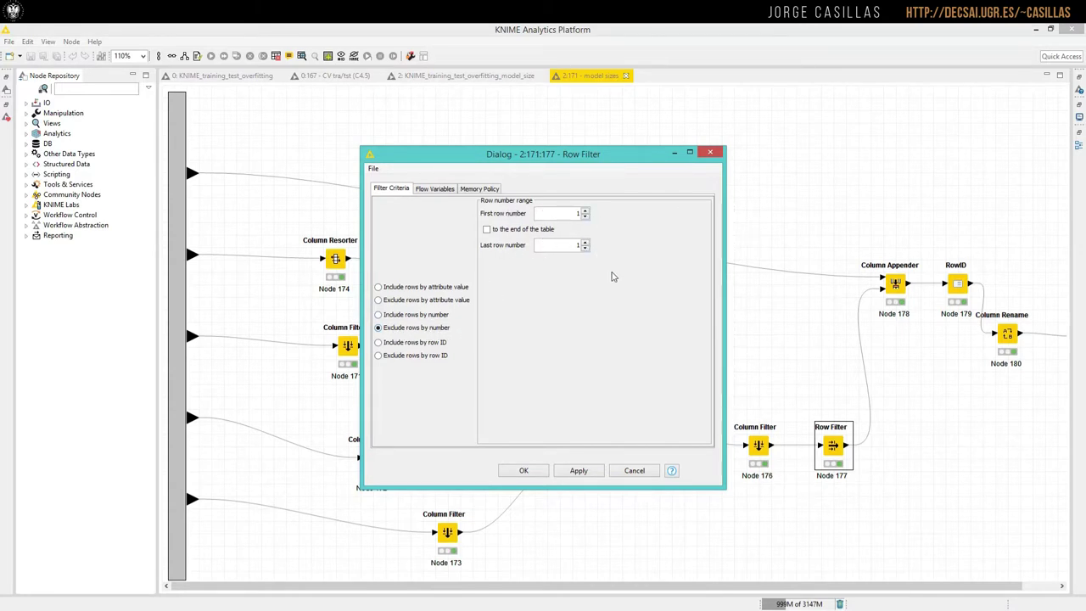
pyautogui.click(633, 473)
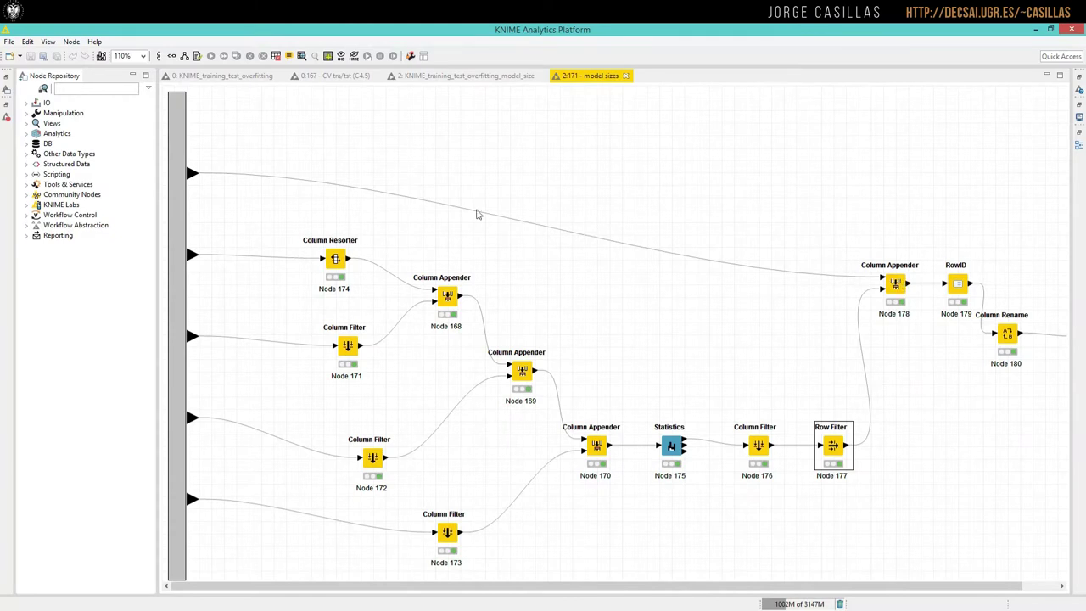
pyautogui.rightClick(897, 284)
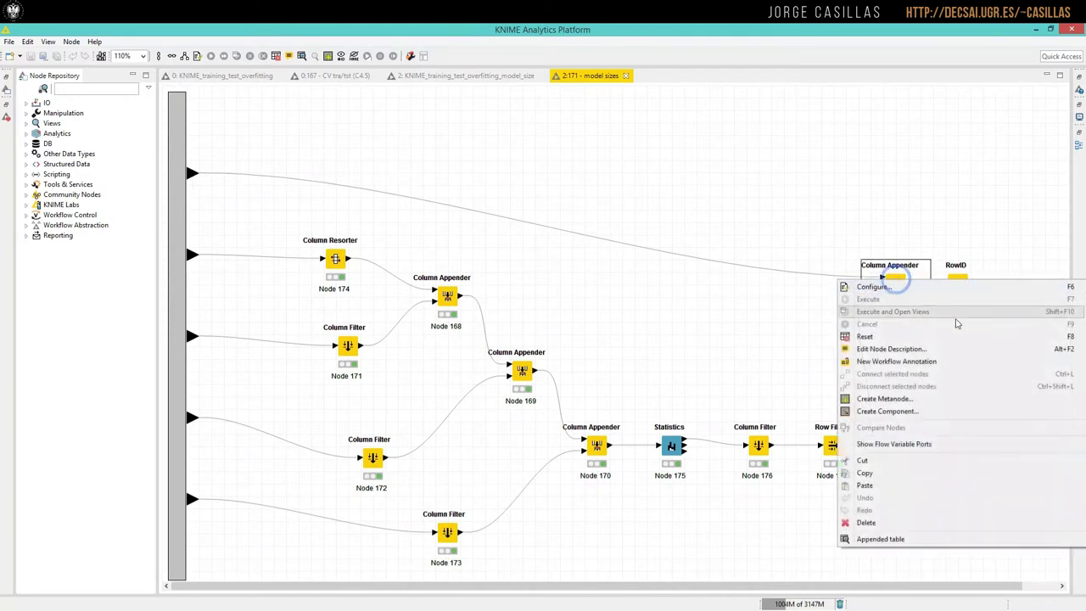
pyautogui.click(899, 545)
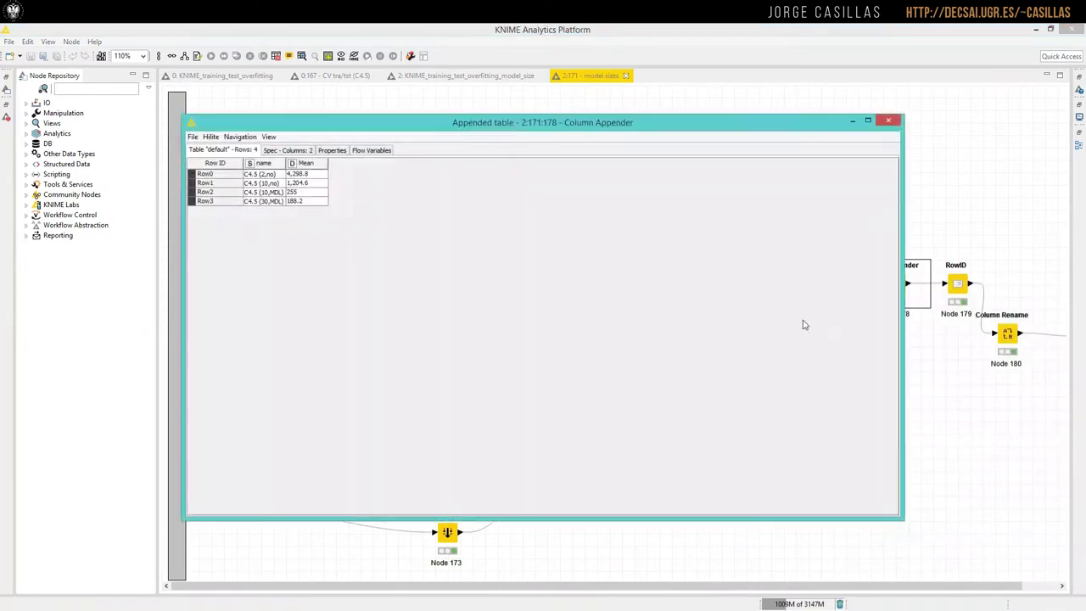
pyautogui.moveTo(268, 174); pyautogui.dragTo(271, 204)
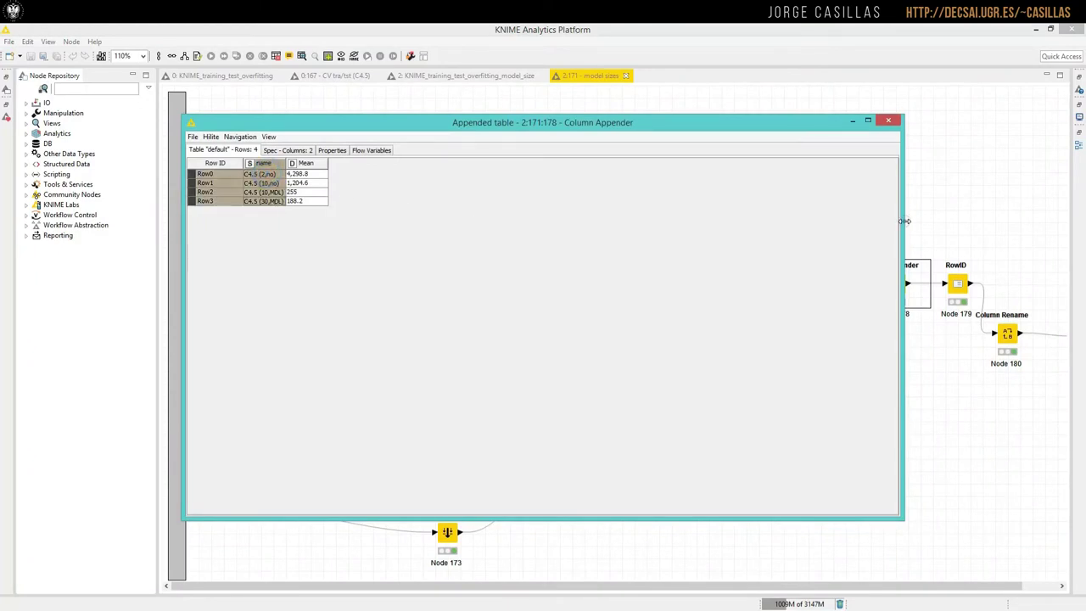
pyautogui.click(888, 120)
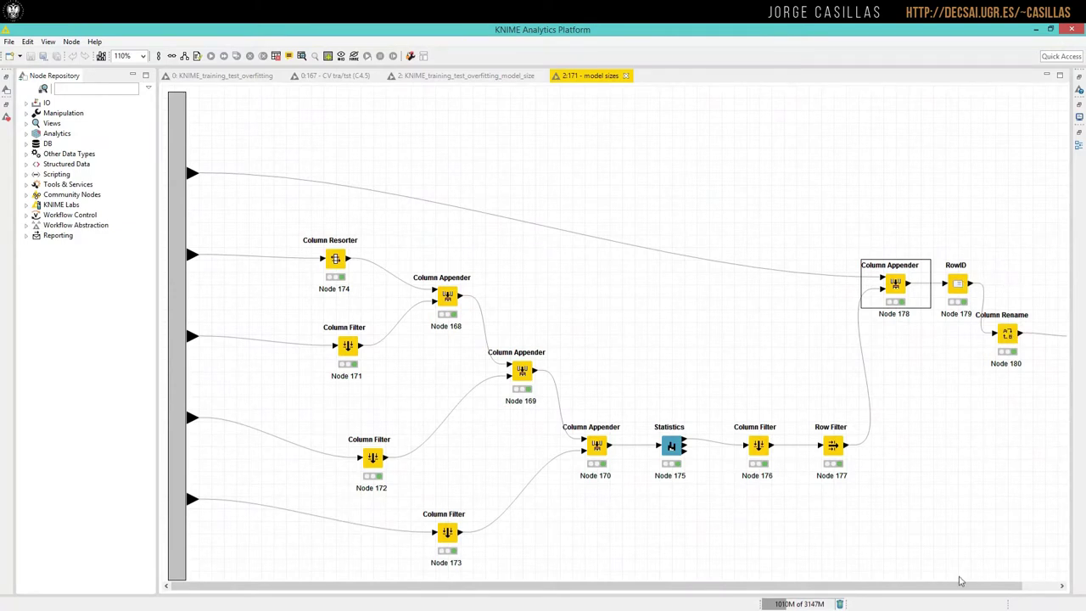
# Inspect the Column Rename output's model size column, e.g. C4.5 (30,MDL) at 188.2.
pyautogui.moveTo(964, 585); pyautogui.dragTo(1068, 585)
pyautogui.rightClick(960, 338)
pyautogui.click(892, 588)
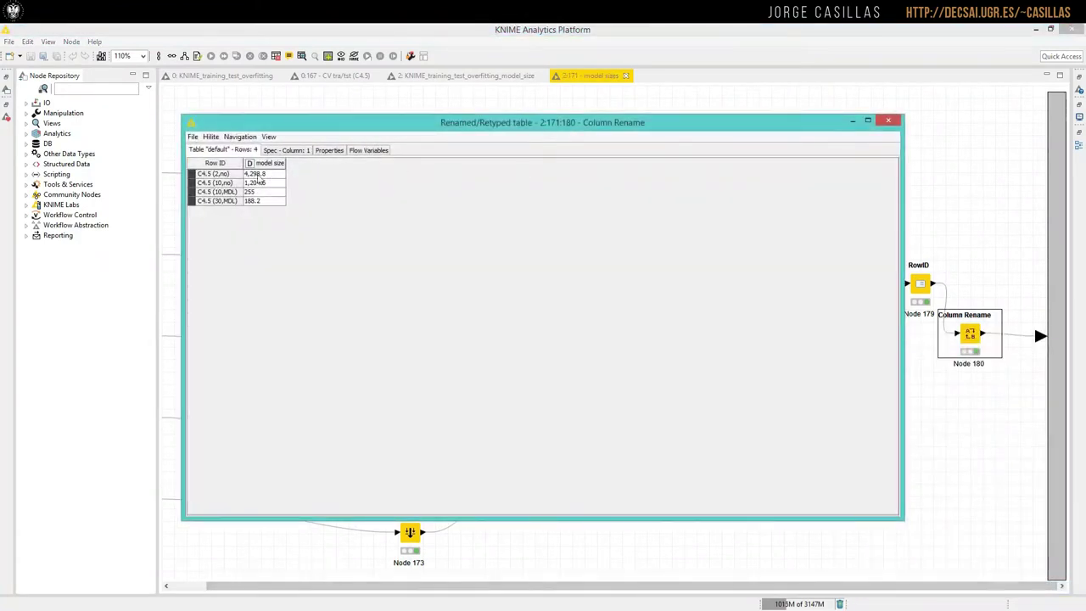
pyautogui.moveTo(231, 176); pyautogui.dragTo(235, 212)
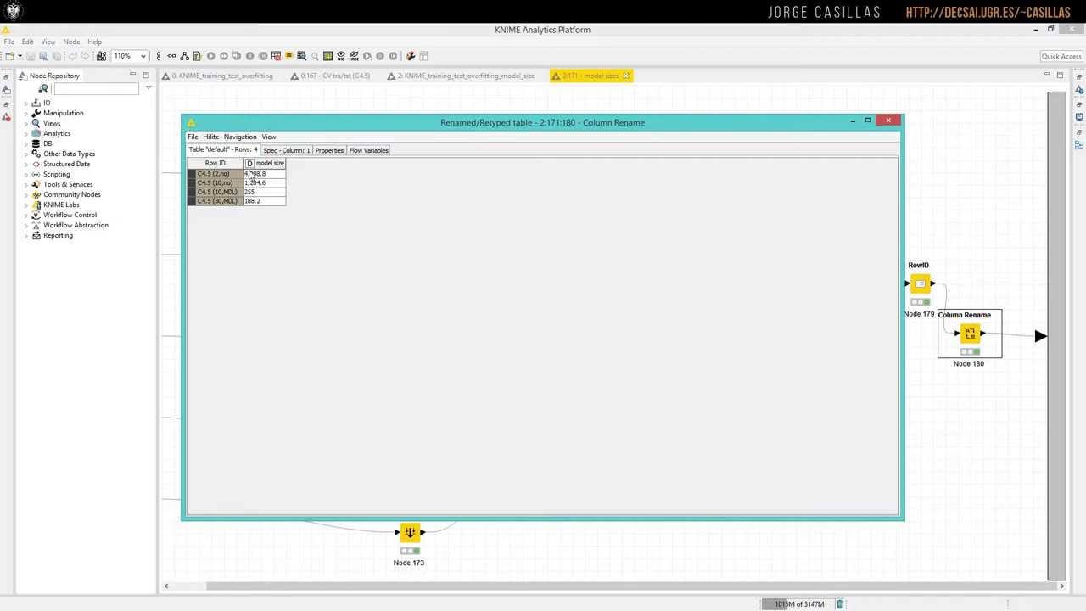
pyautogui.click(217, 164)
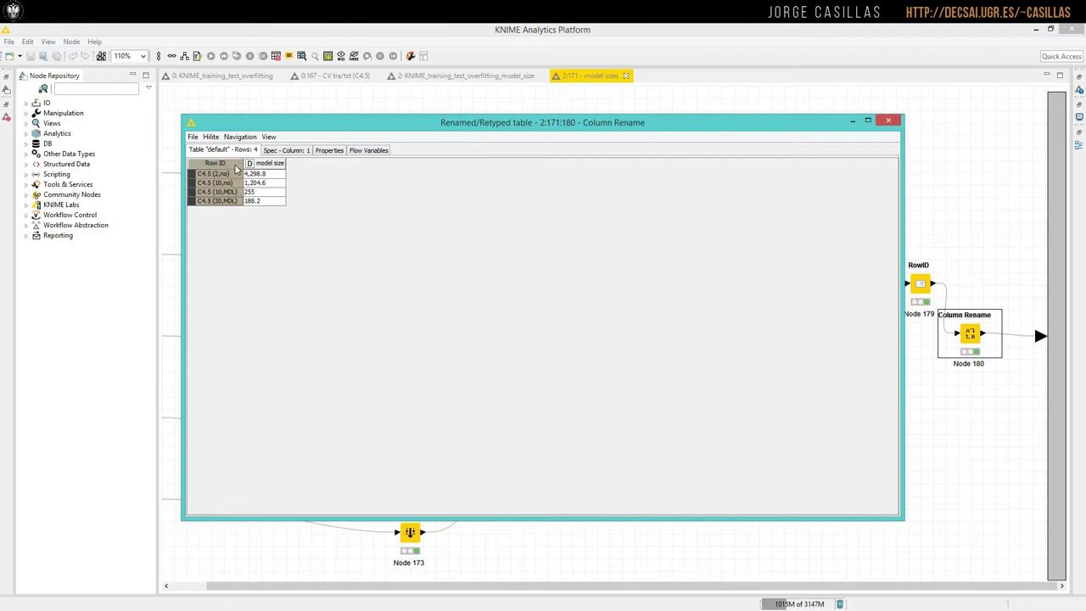
pyautogui.click(270, 201)
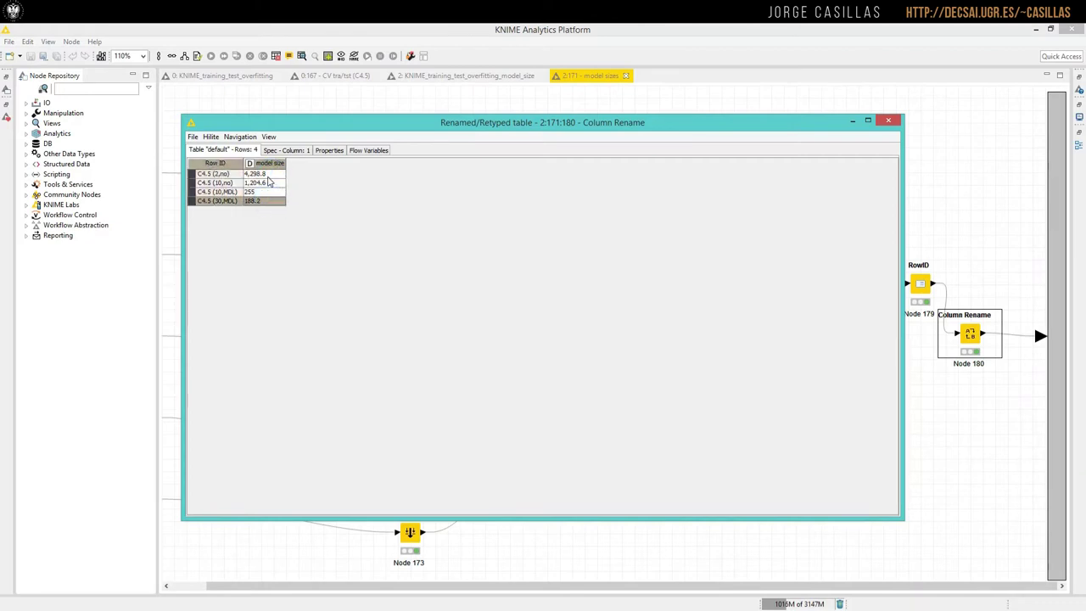
pyautogui.click(259, 174)
pyautogui.click(888, 120)
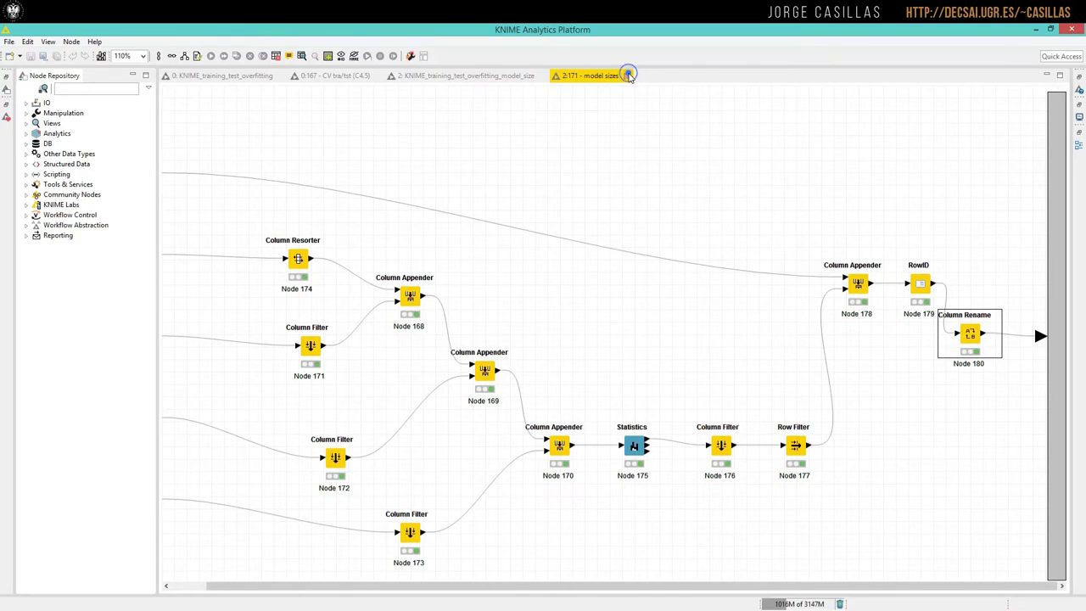
pyautogui.click(628, 76)
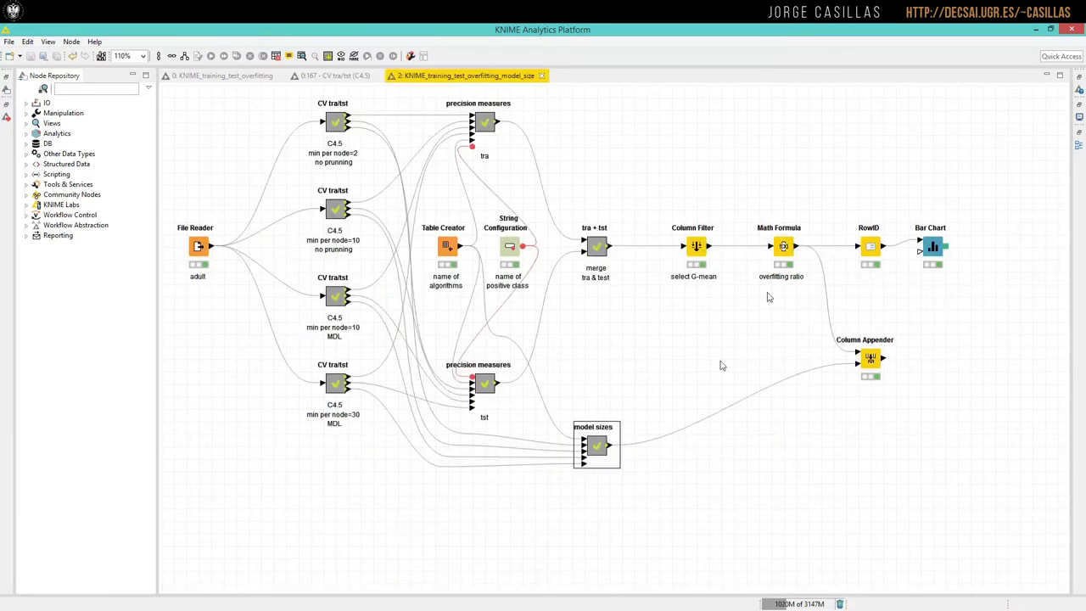
pyautogui.rightClick(785, 246)
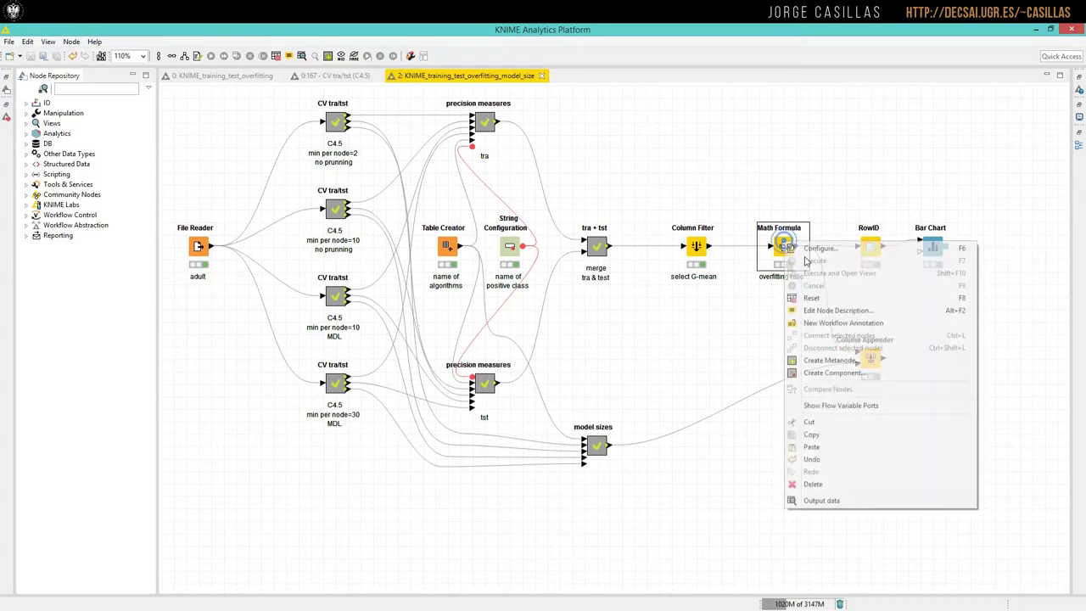
pyautogui.click(859, 500)
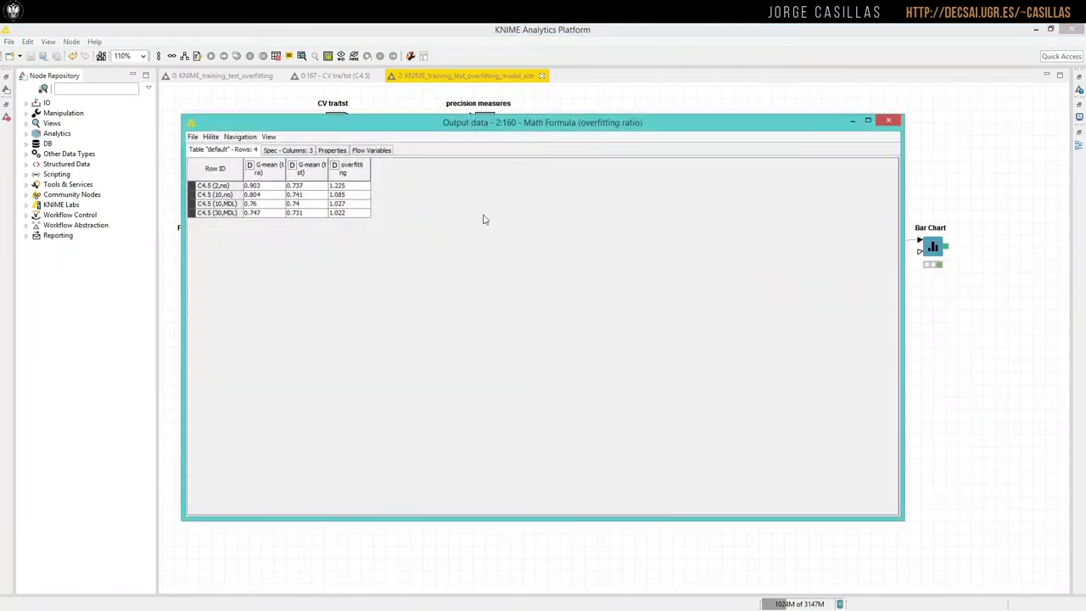
pyautogui.click(889, 121)
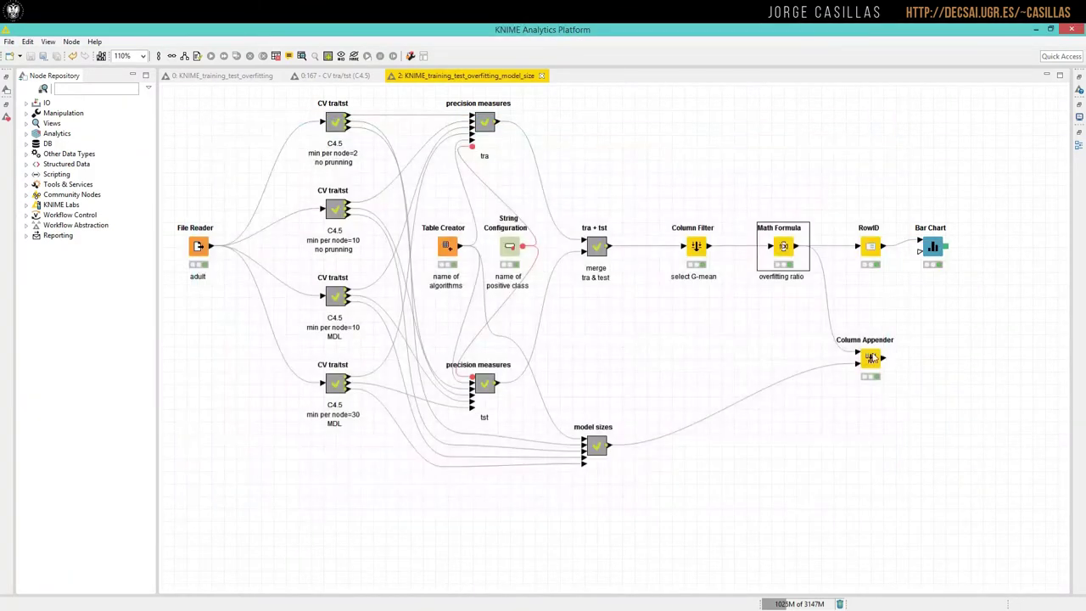
pyautogui.rightClick(872, 357)
pyautogui.click(940, 346)
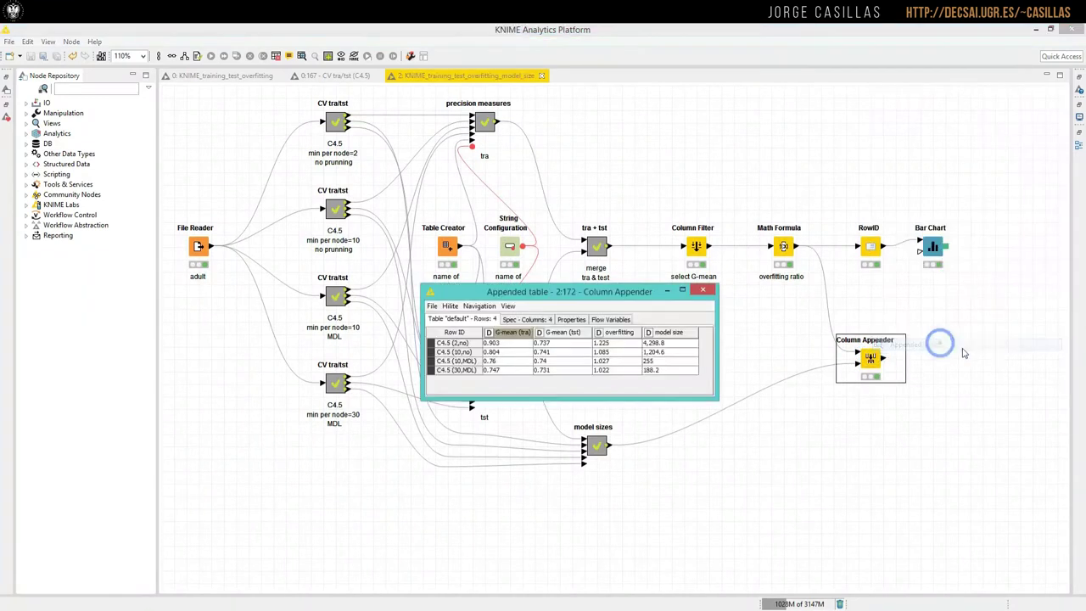
pyautogui.moveTo(706, 386); pyautogui.dragTo(702, 383)
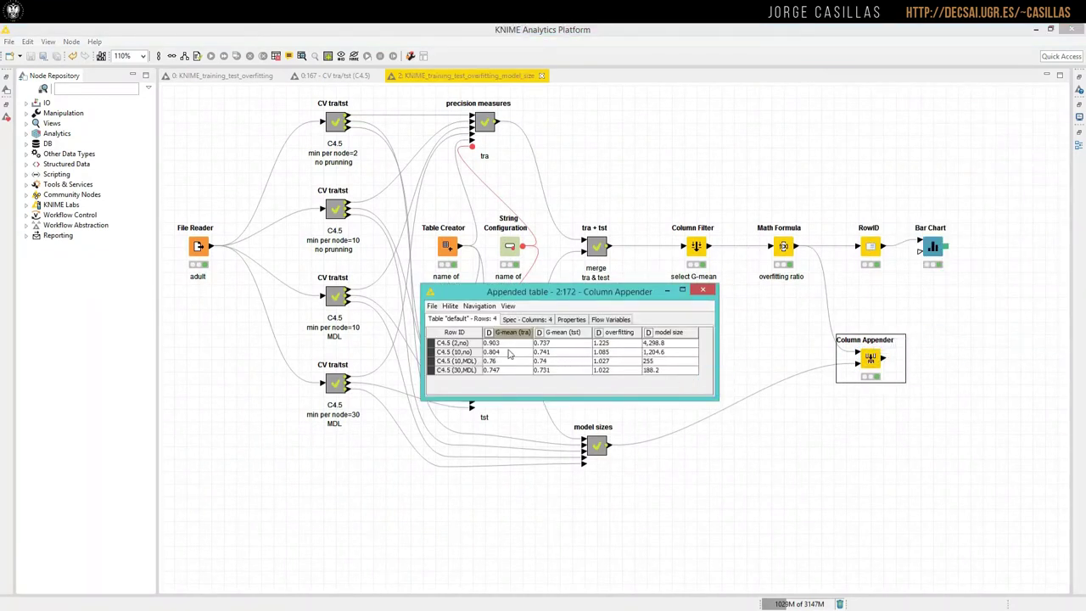
pyautogui.click(560, 332)
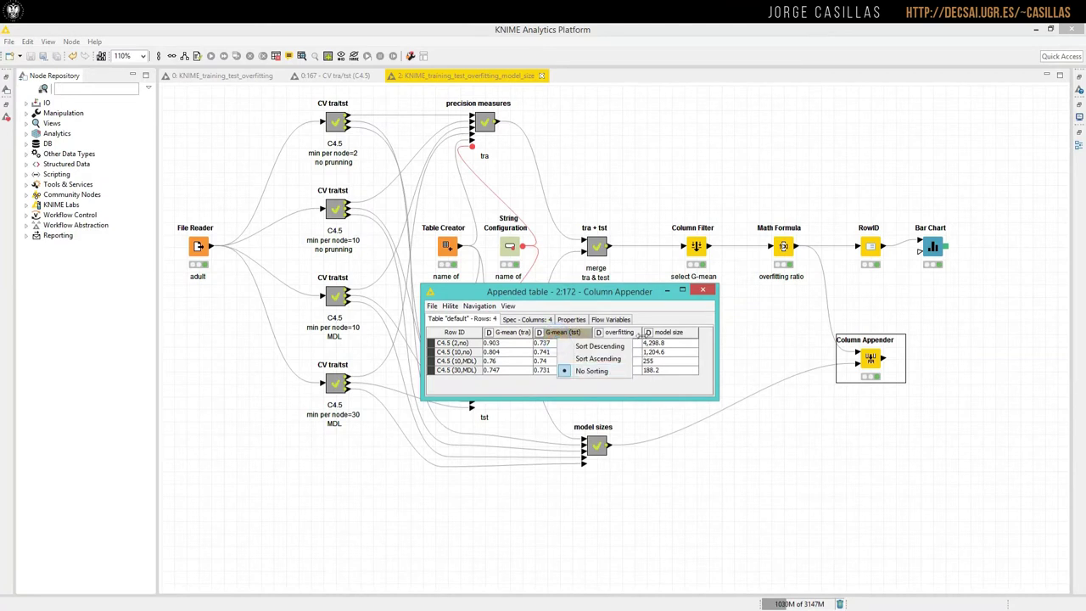
pyautogui.click(647, 333)
pyautogui.click(665, 311)
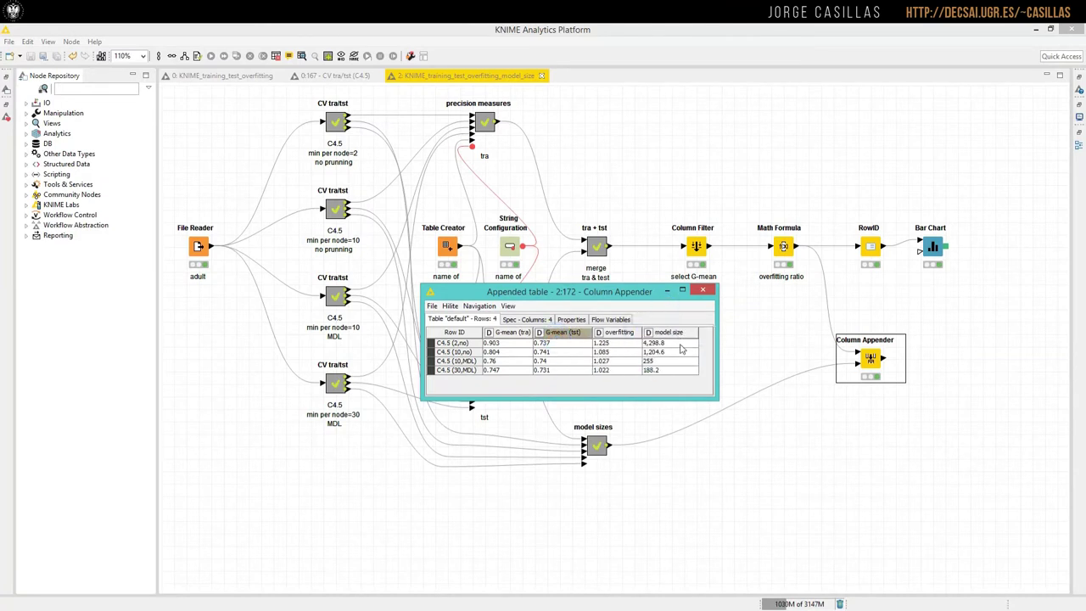
pyautogui.click(679, 343)
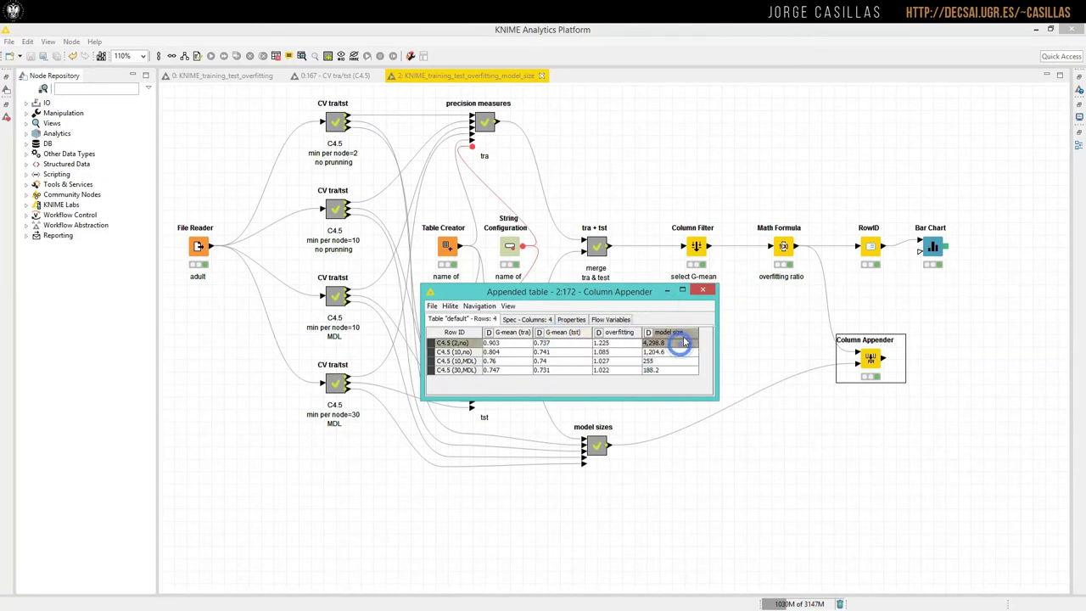
pyautogui.click(452, 371)
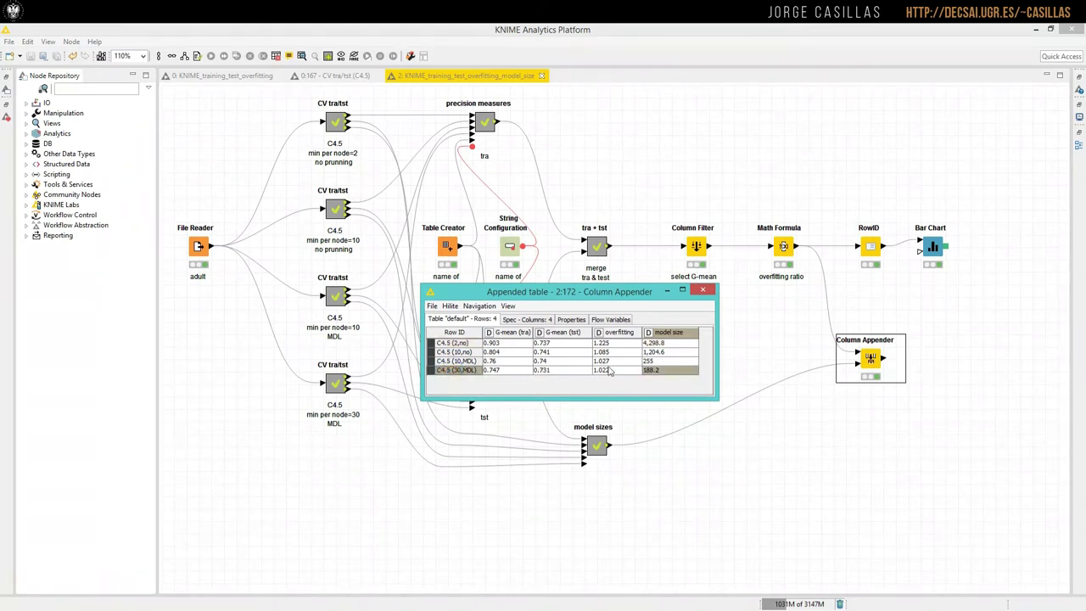
pyautogui.click(544, 370)
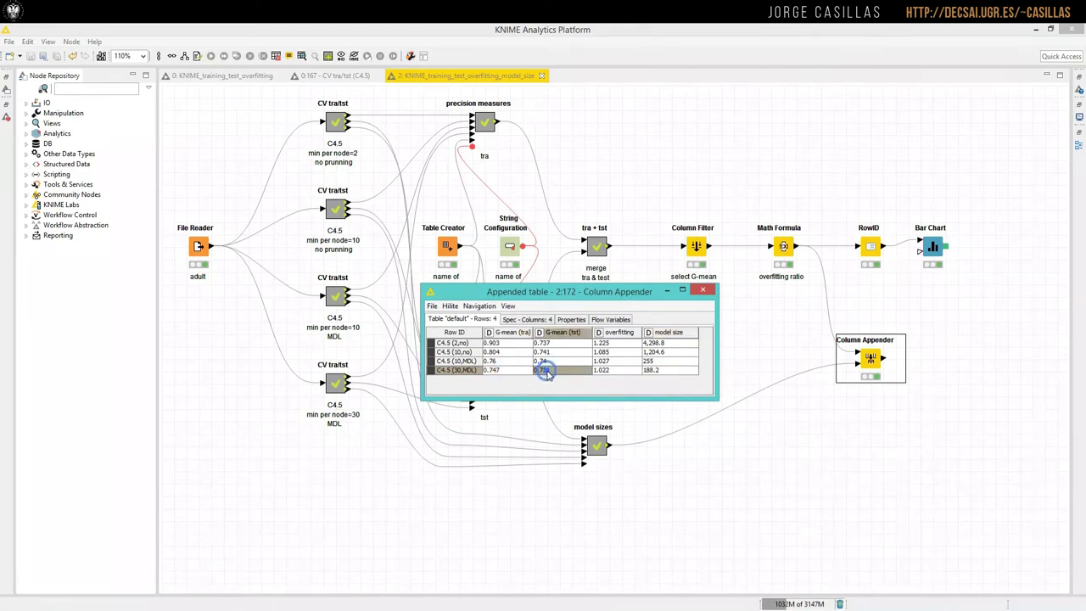
pyautogui.click(669, 371)
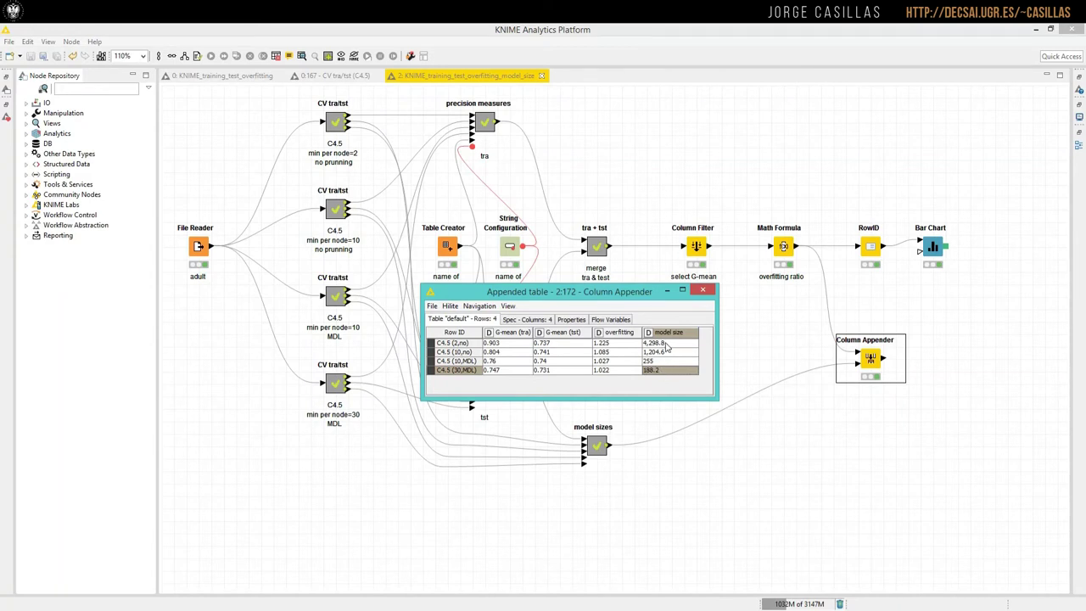
pyautogui.click(561, 343)
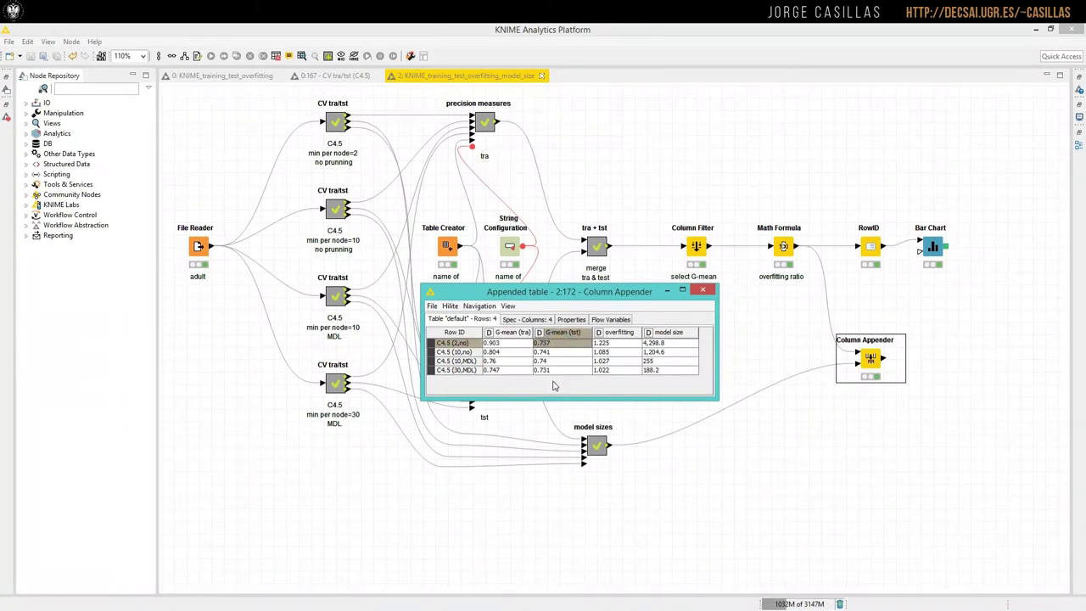
pyautogui.click(550, 361)
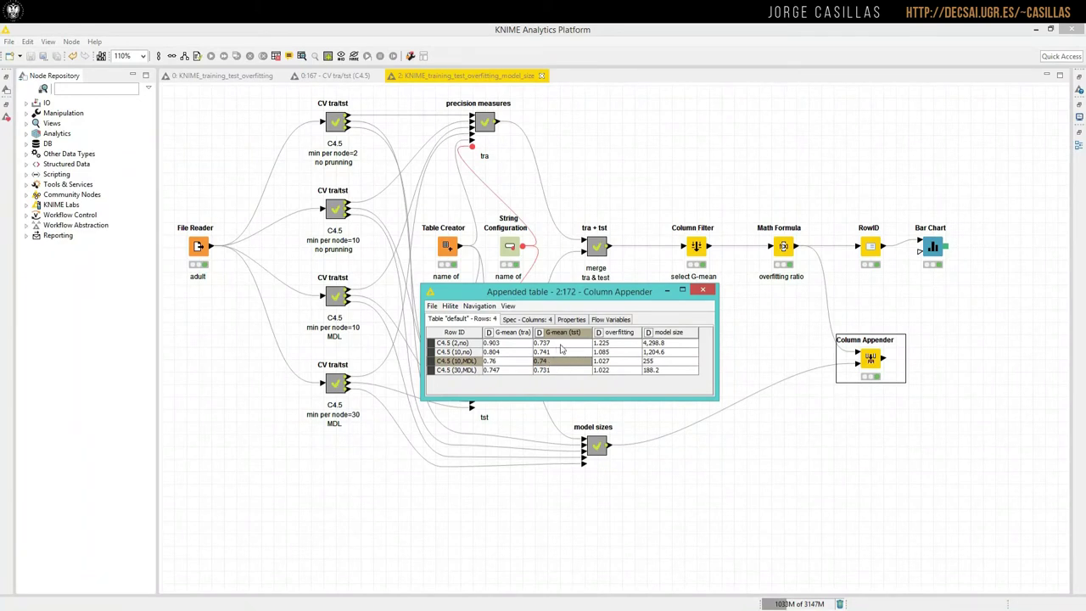
pyautogui.click(650, 363)
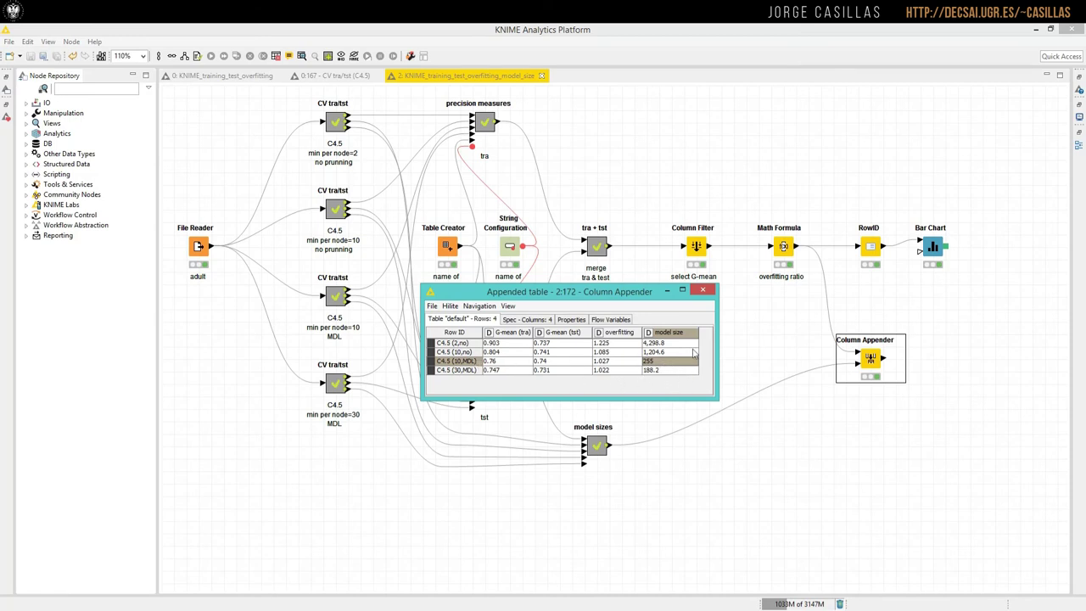
pyautogui.click(703, 291)
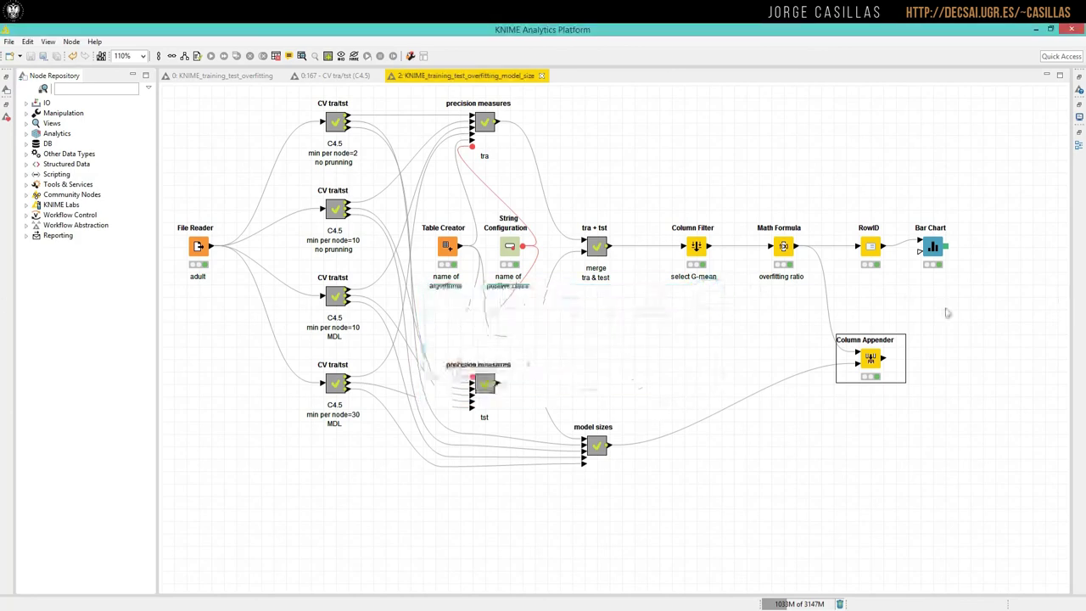